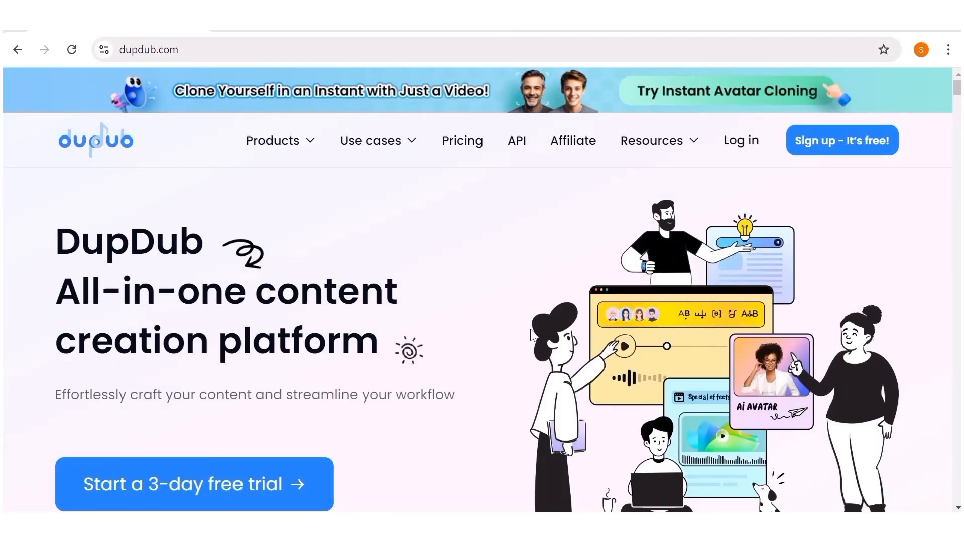
Complete the welcome questionnaire, choosing Social Media Content as the content type, and submit it
scroll(352, 283, "down", 1)
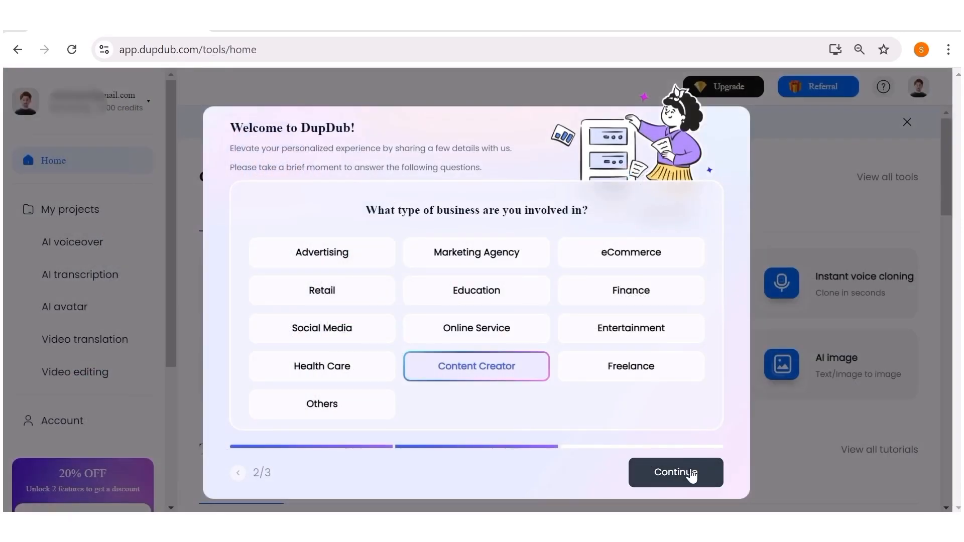
left_click(691, 476)
left_click(631, 328)
left_click(631, 252)
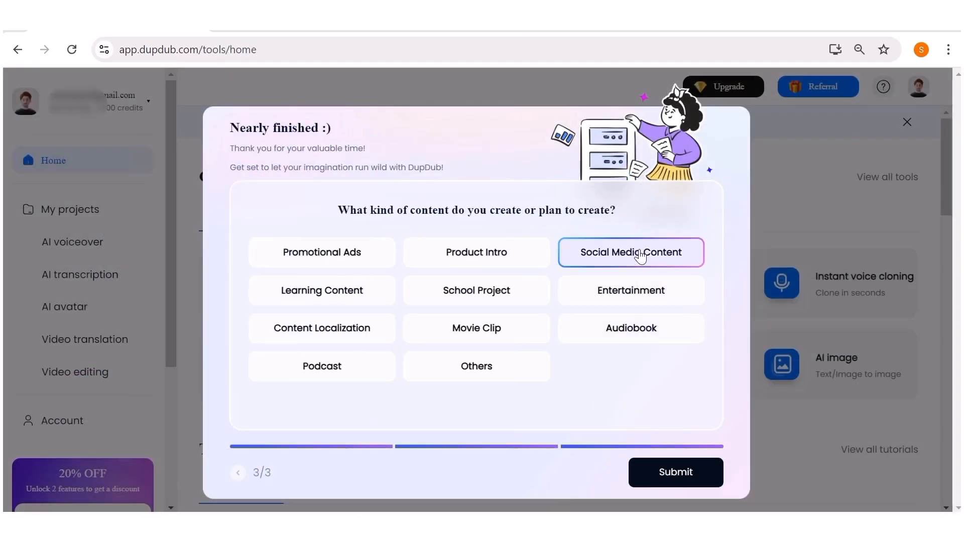
left_click(685, 475)
left_click(824, 99)
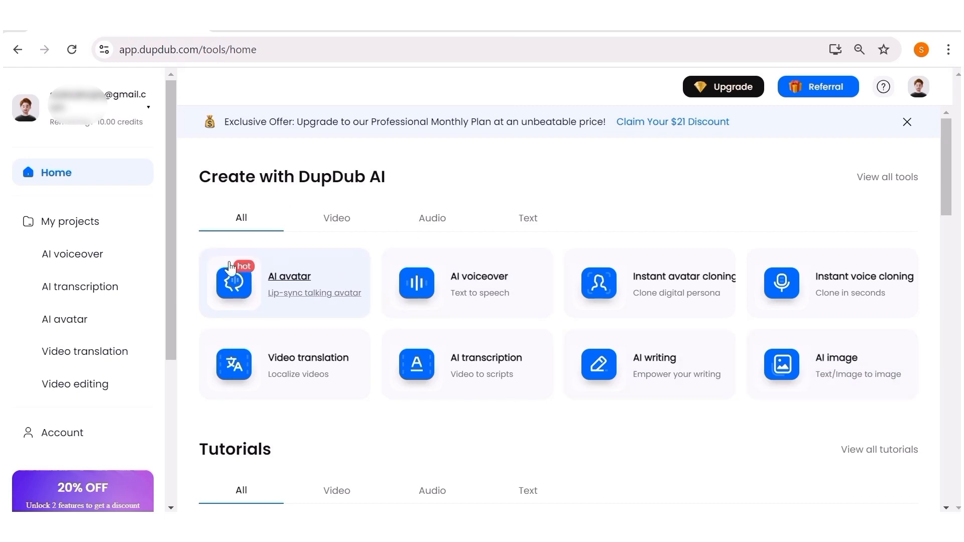
Open the AI avatar tool and look through the Photo avatar, Gesture avatar and AI image template tabs
left_click(288, 294)
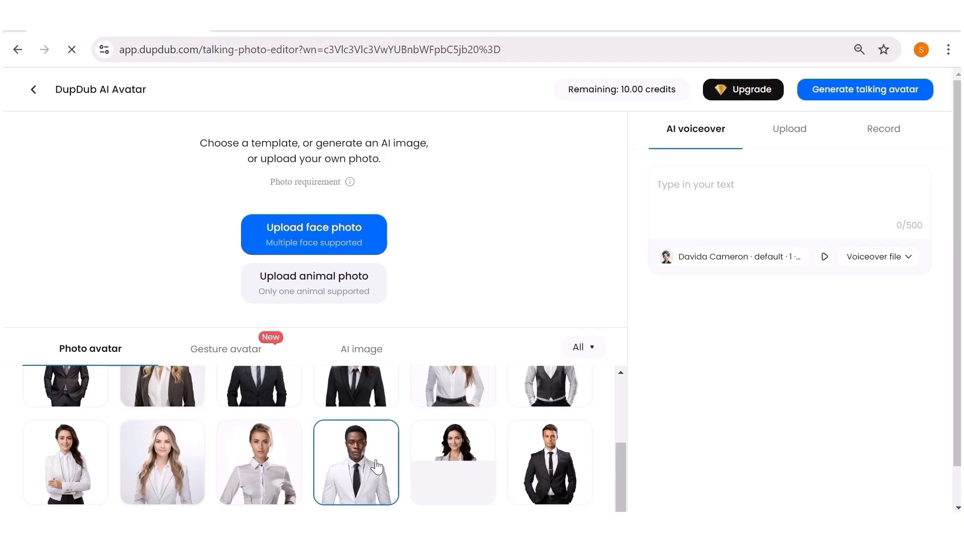
scroll(377, 467, "up", 5)
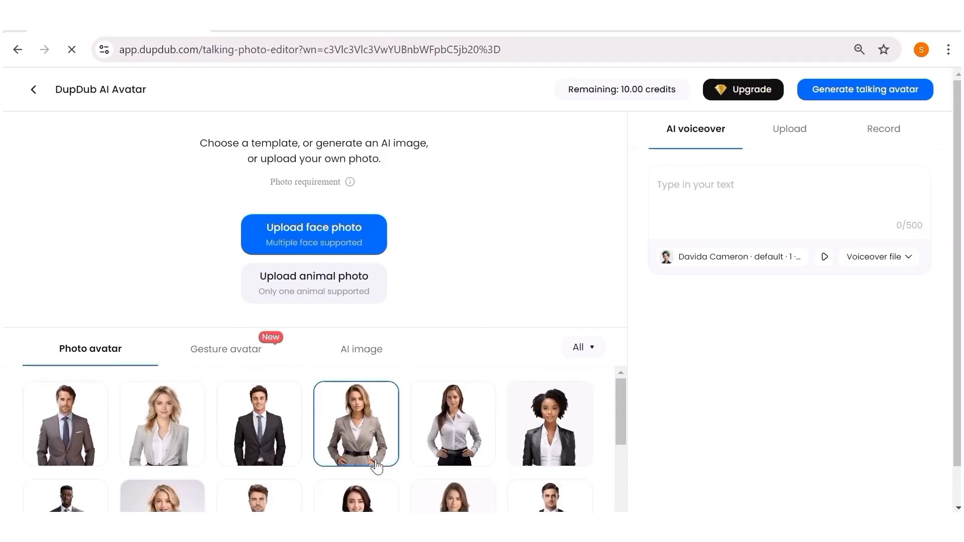
left_click(232, 358)
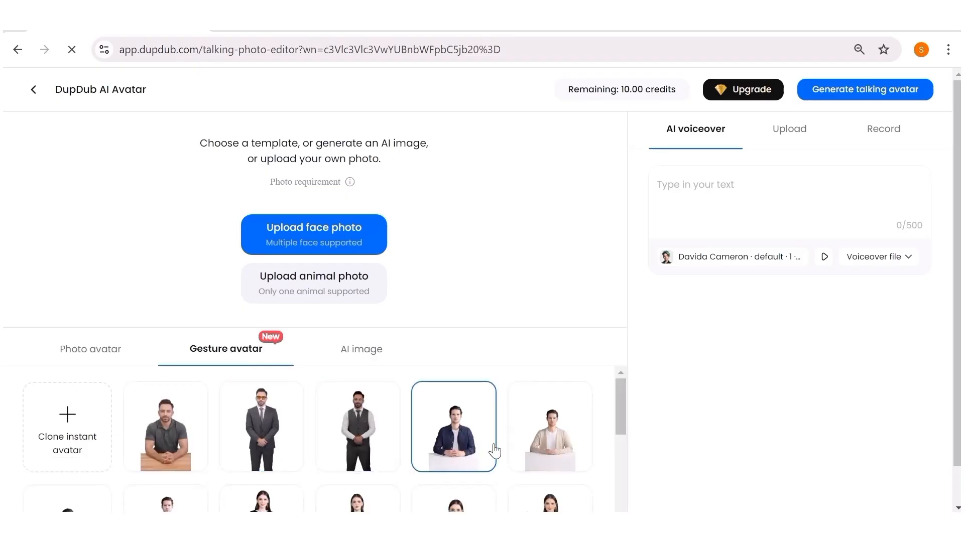
scroll(495, 450, "down", 5)
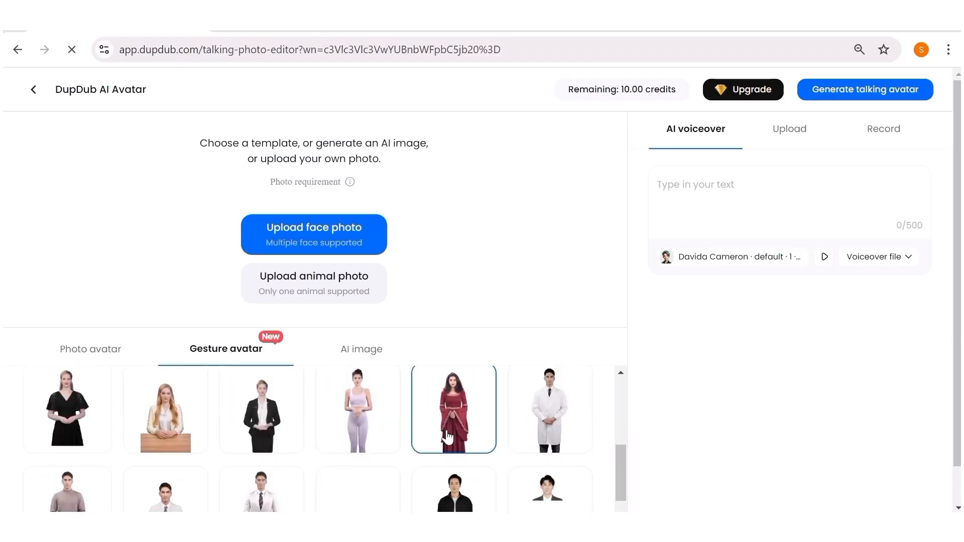
scroll(482, 426, "up", 5)
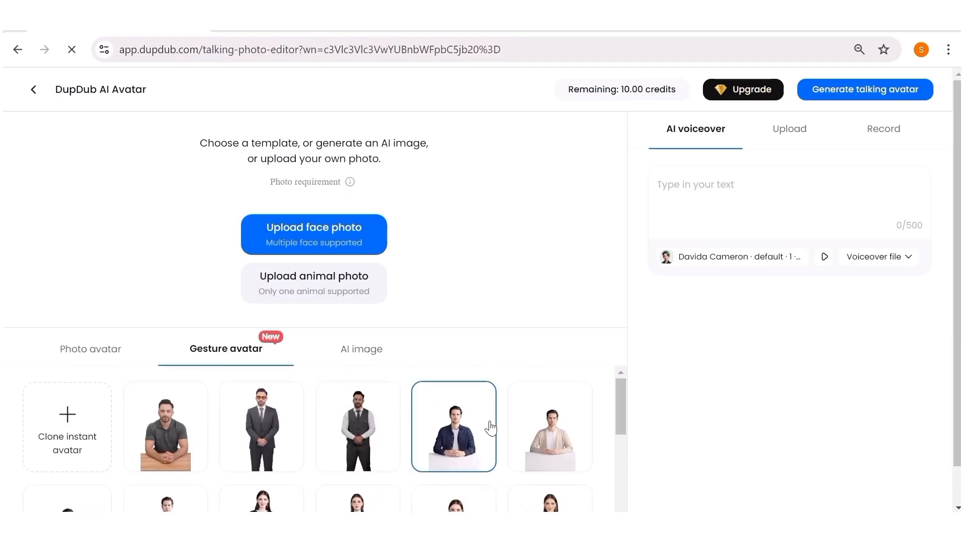
left_click(361, 355)
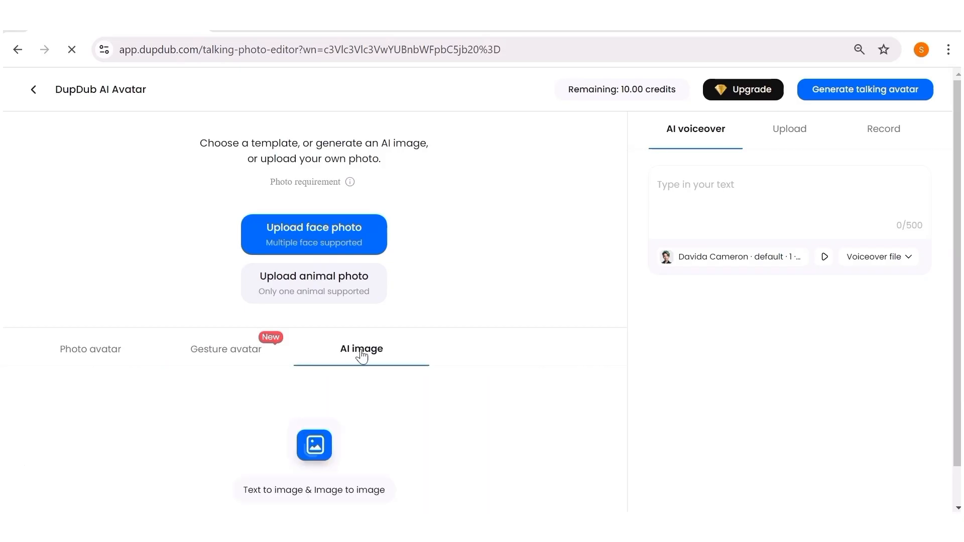
scroll(480, 443, "down", 1)
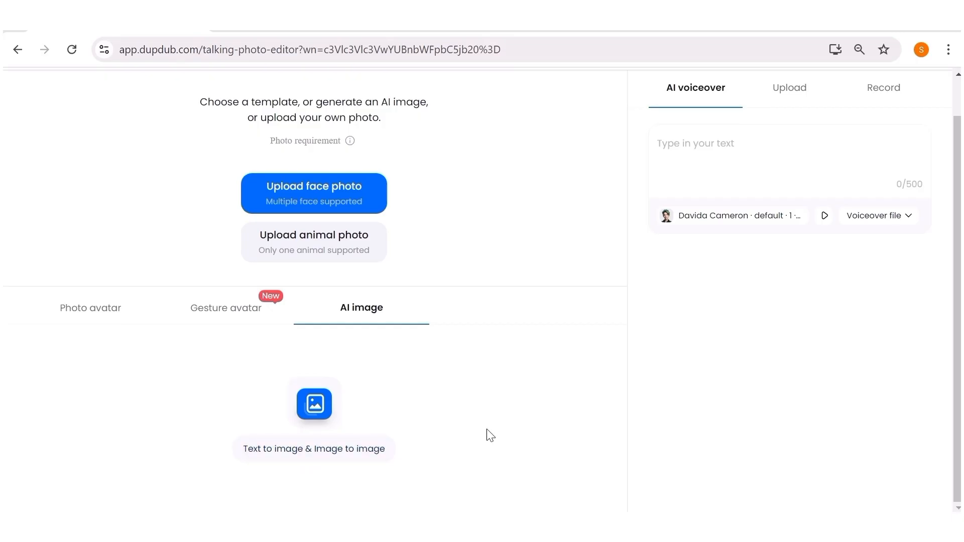
scroll(505, 417, "up", 1)
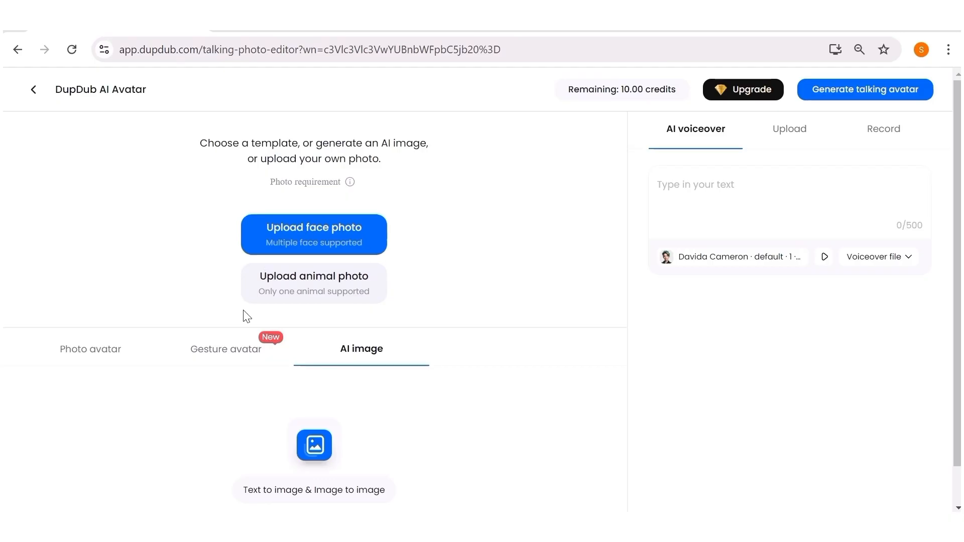
Upload the news-anchor image 4f63982a01434d57988378b29043d433 as the face photo
left_click(308, 236)
left_click(191, 160)
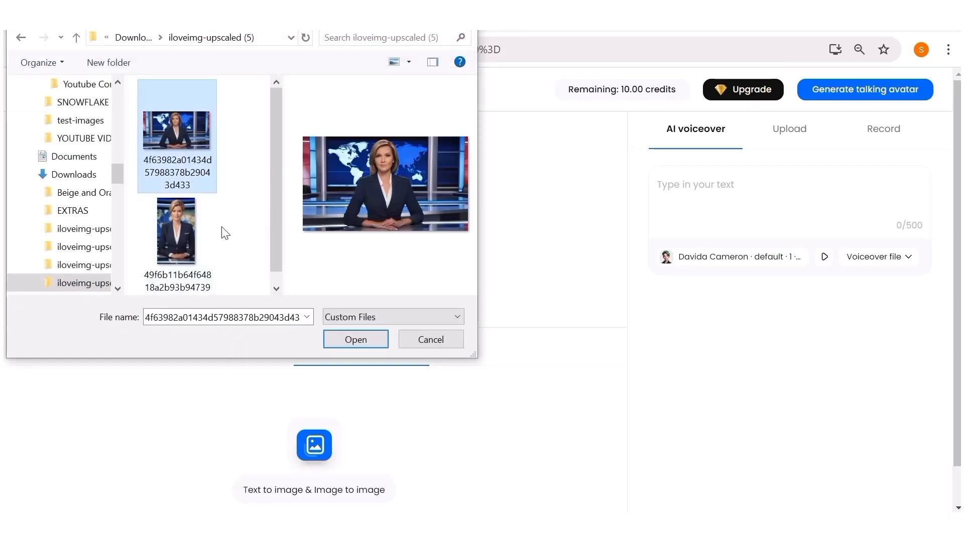
left_click(360, 336)
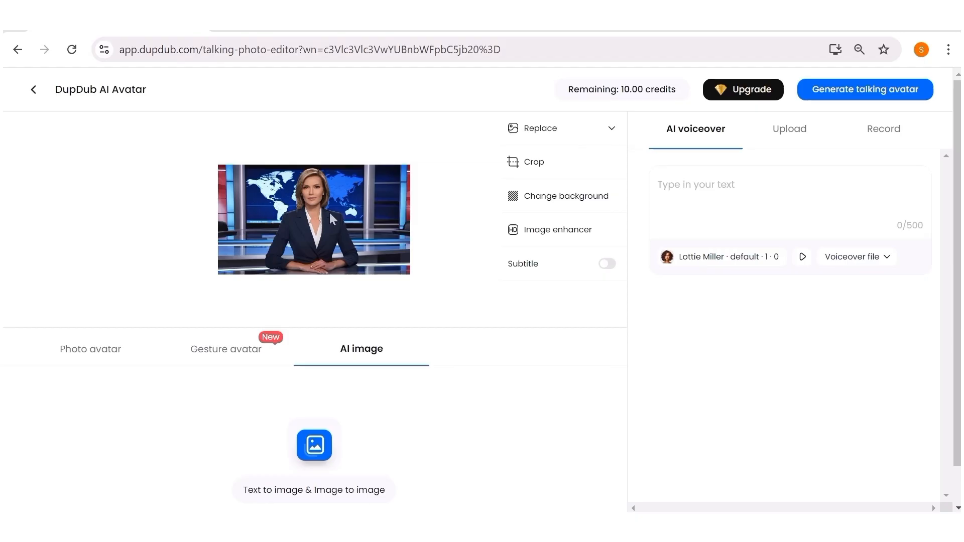
Examine the Replace, Crop, Change background and Image enhancer options for the photo, cancelling each dialog
left_click(598, 132)
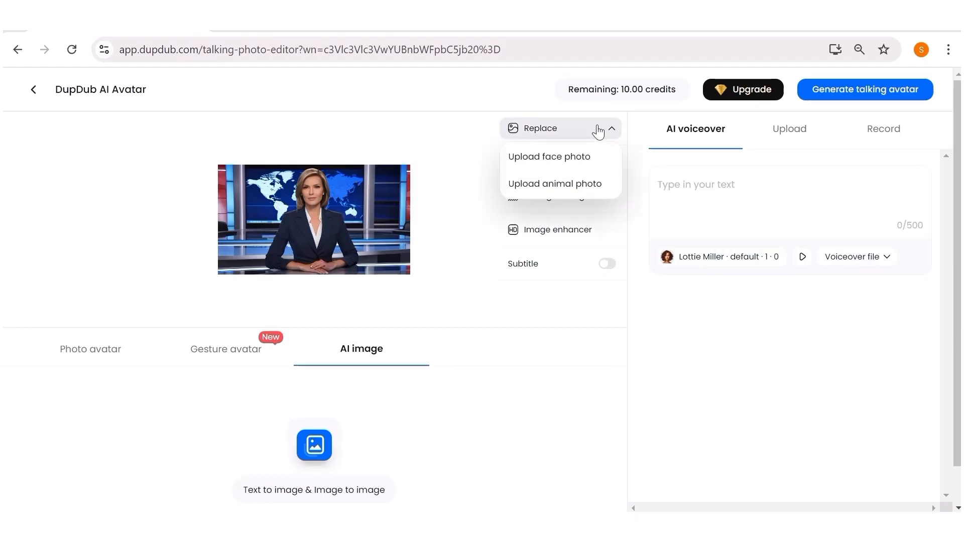
left_click(540, 168)
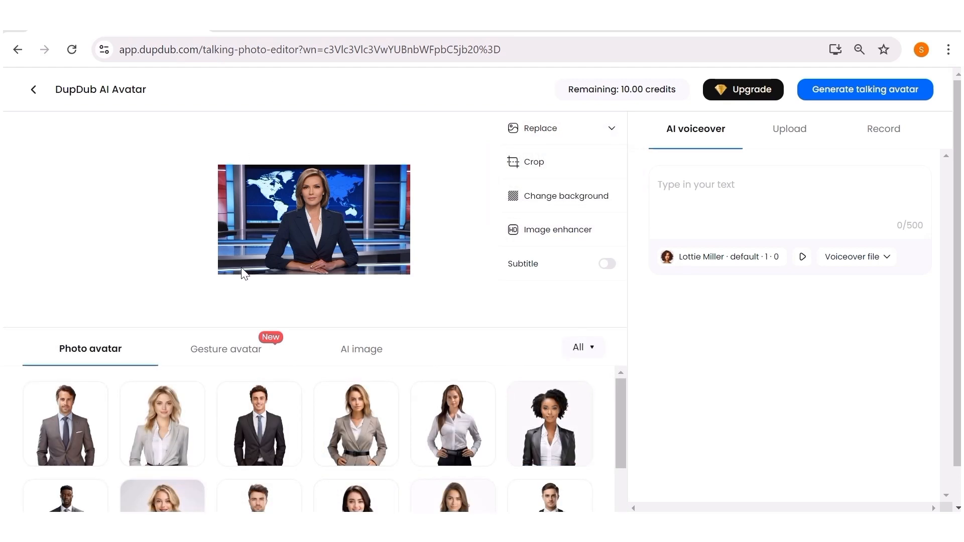
left_click(543, 173)
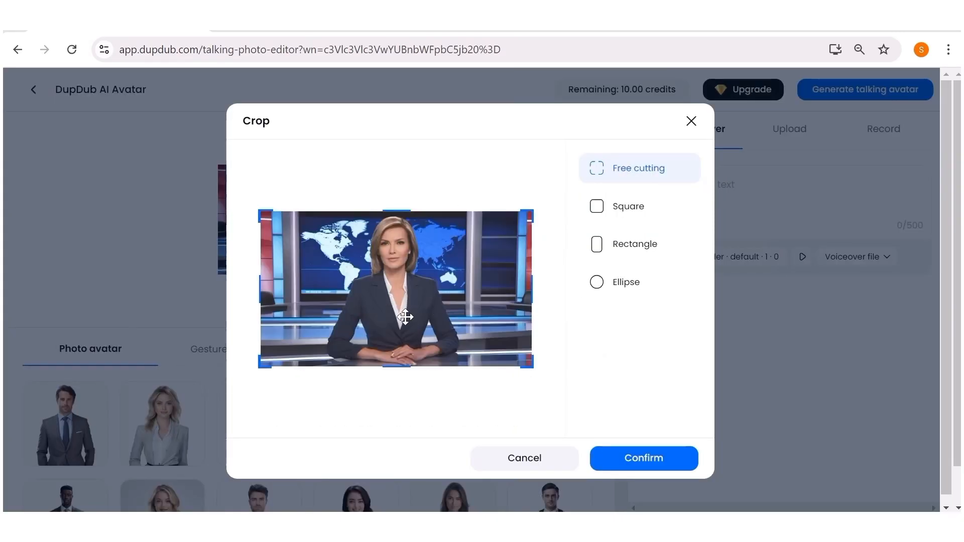
left_click(561, 447)
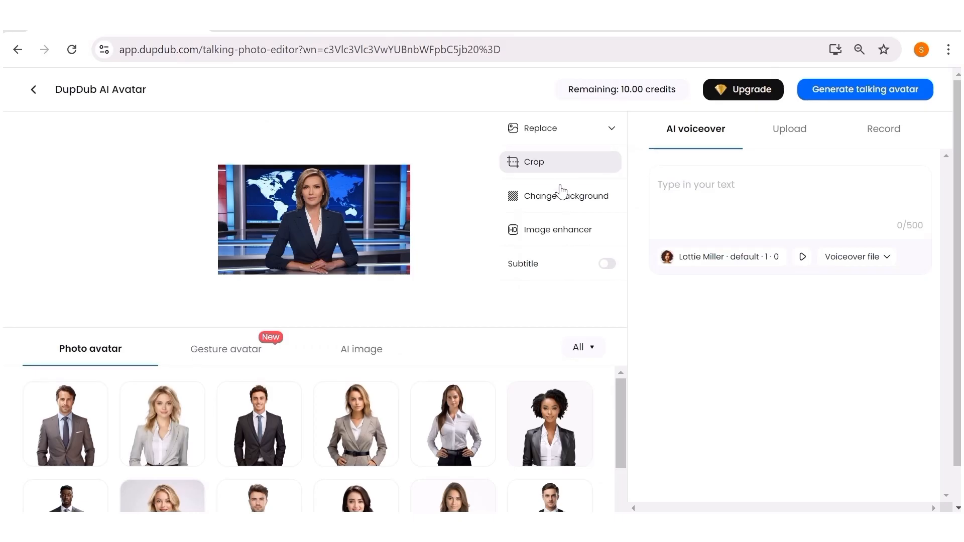
left_click(559, 201)
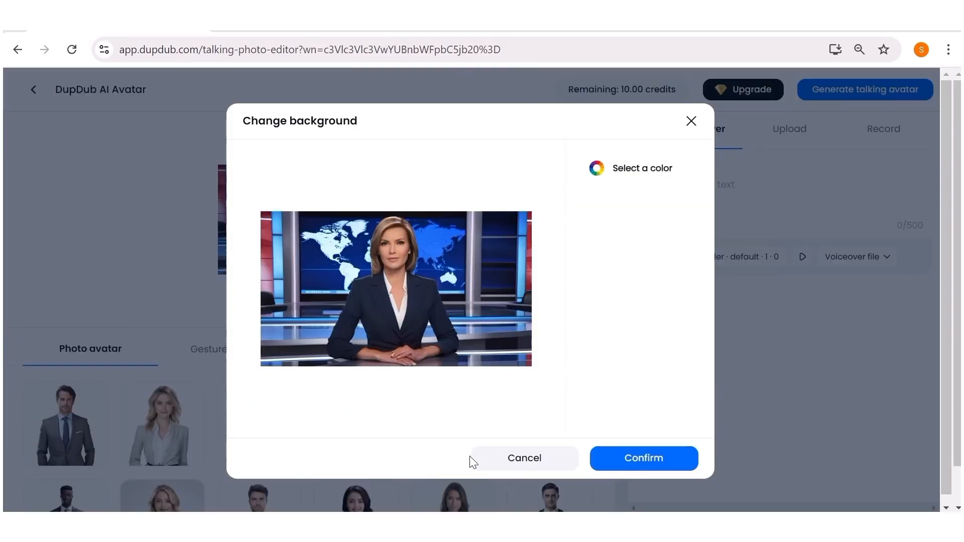
left_click(525, 459)
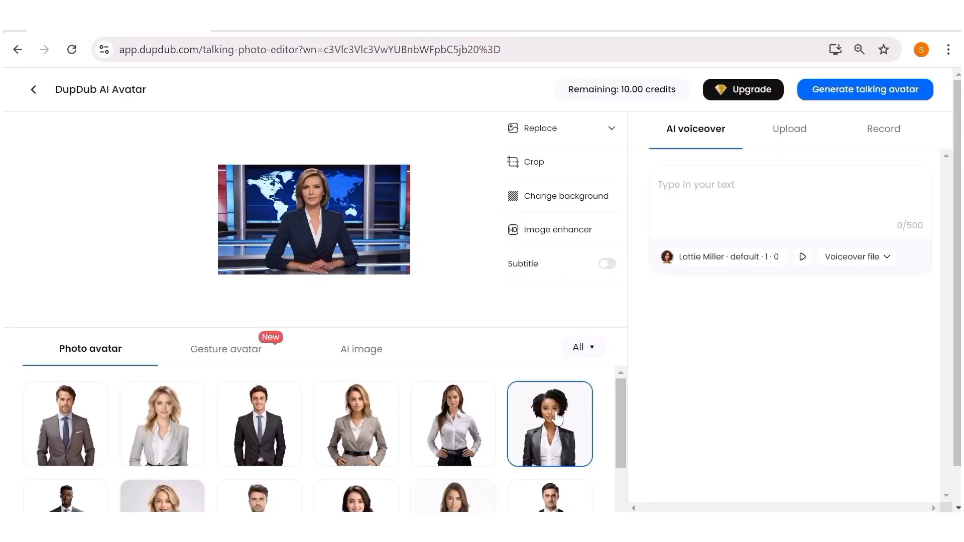
left_click(571, 230)
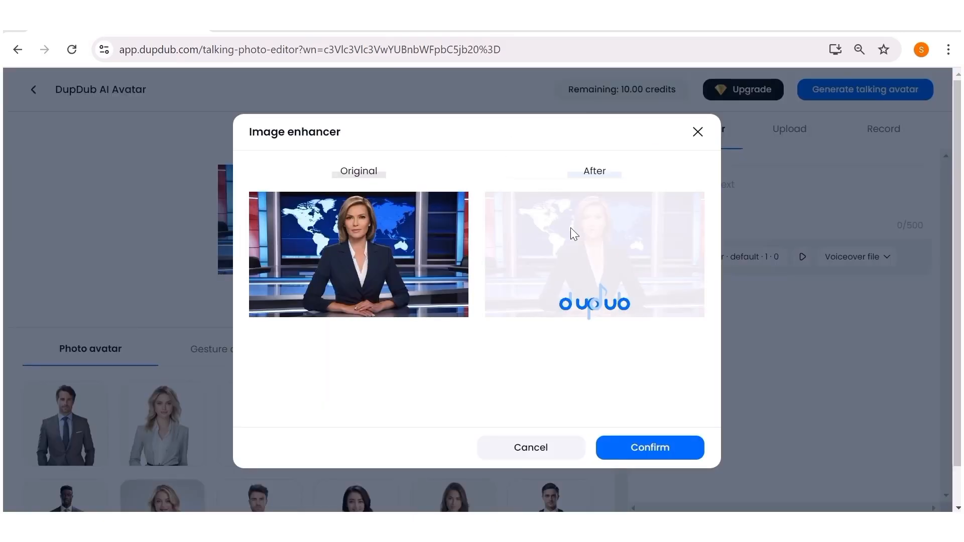
left_click(525, 449)
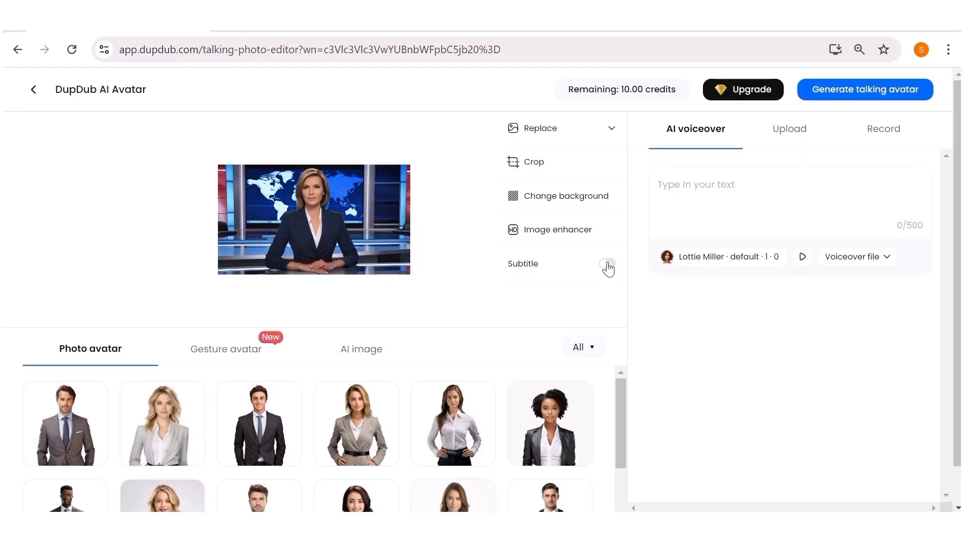
Enable subtitles and try the position options, ending with the subtitle at bottom centre
left_click(608, 265)
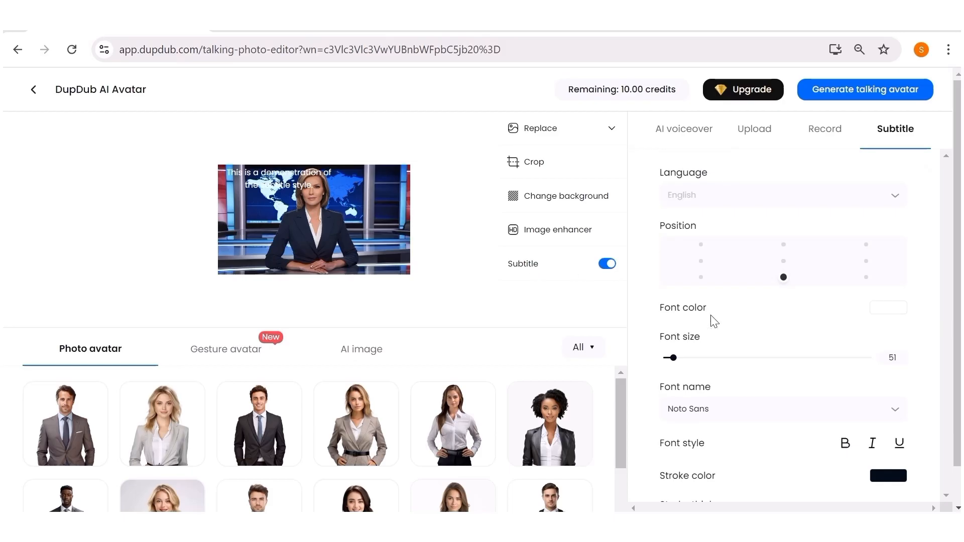
left_click(783, 262)
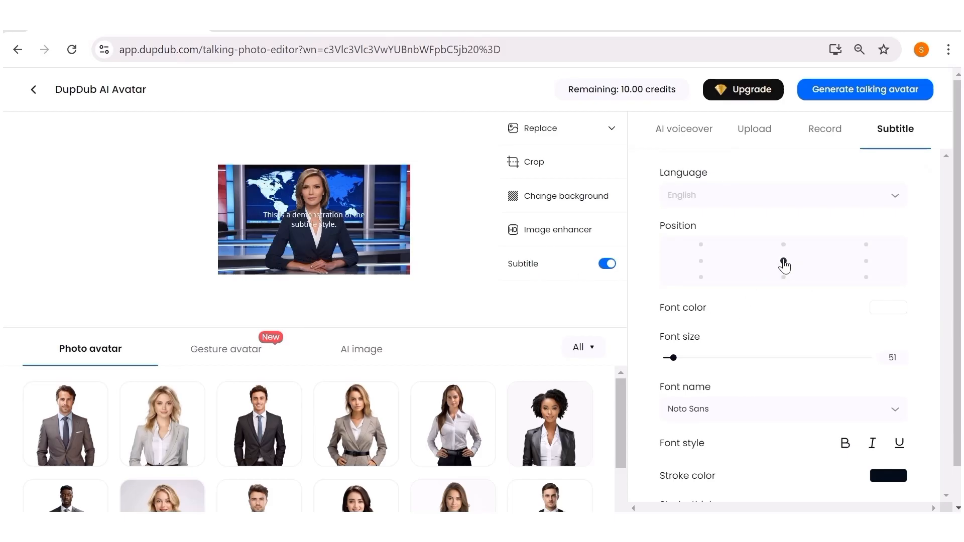
left_click(700, 263)
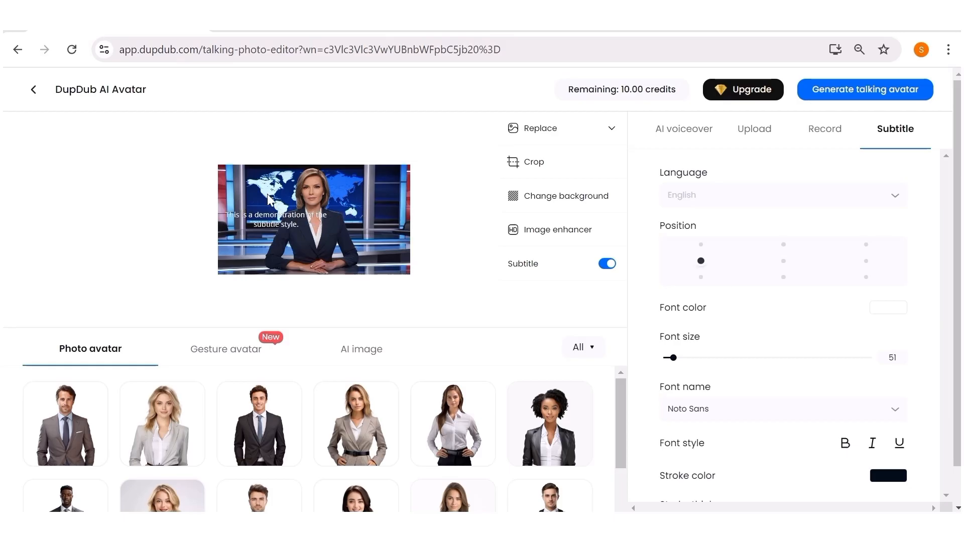
left_click(698, 278)
left_click(865, 261)
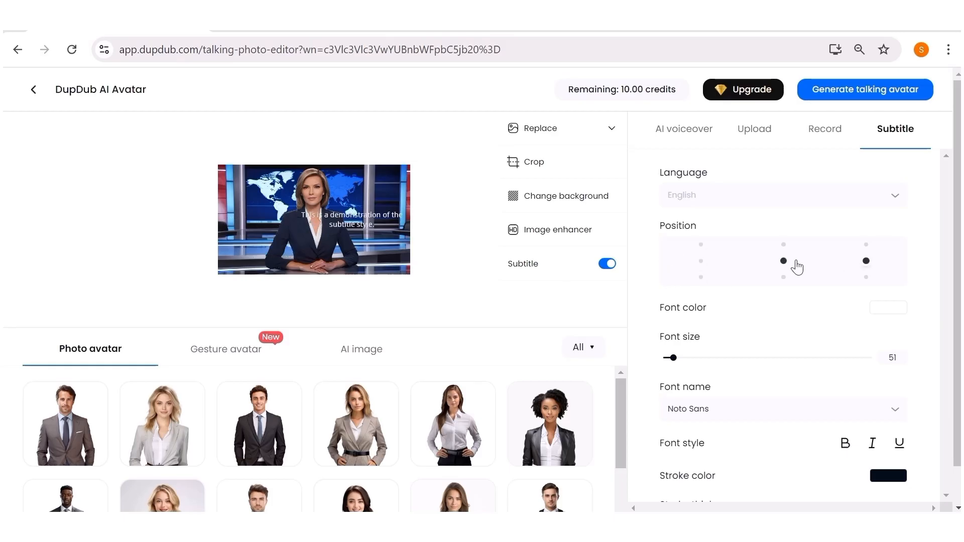
left_click(783, 261)
left_click(784, 278)
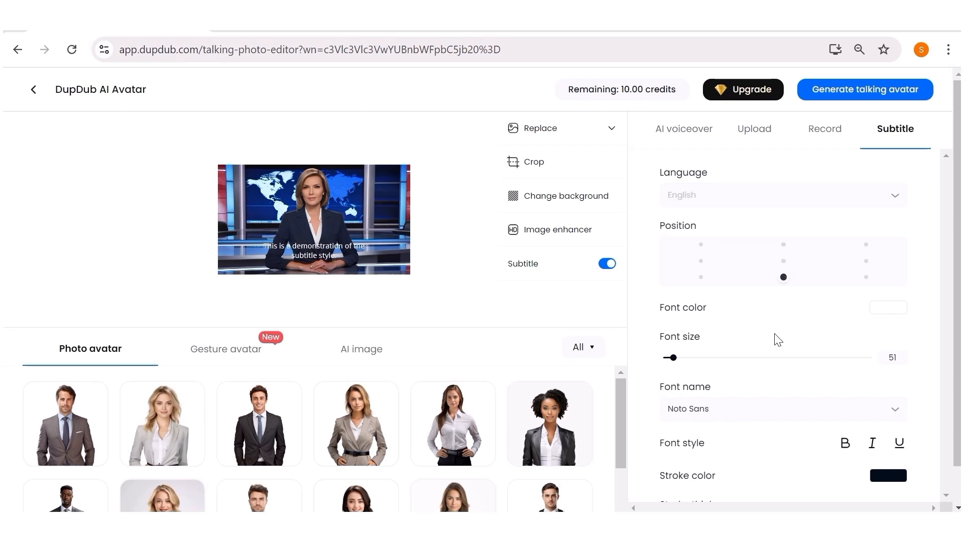
Try the subtitle font size slider and browse the list of available subtitle fonts
mouse_move(672, 359)
left_mouse_down()
mouse_move(702, 362)
mouse_move(670, 361)
left_mouse_up()
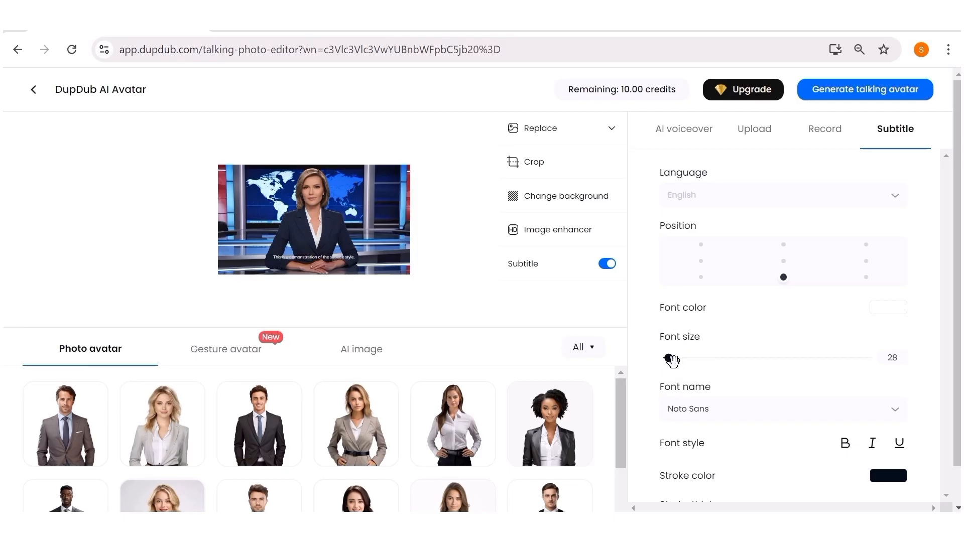
scroll(671, 351, "down", 2)
left_click(720, 335)
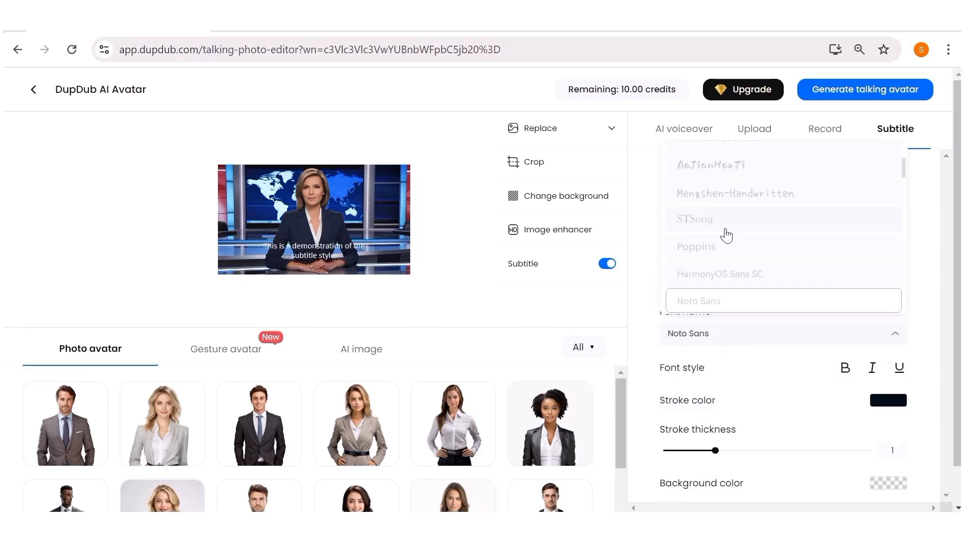
scroll(727, 234, "down", 3)
scroll(725, 231, "down", 10)
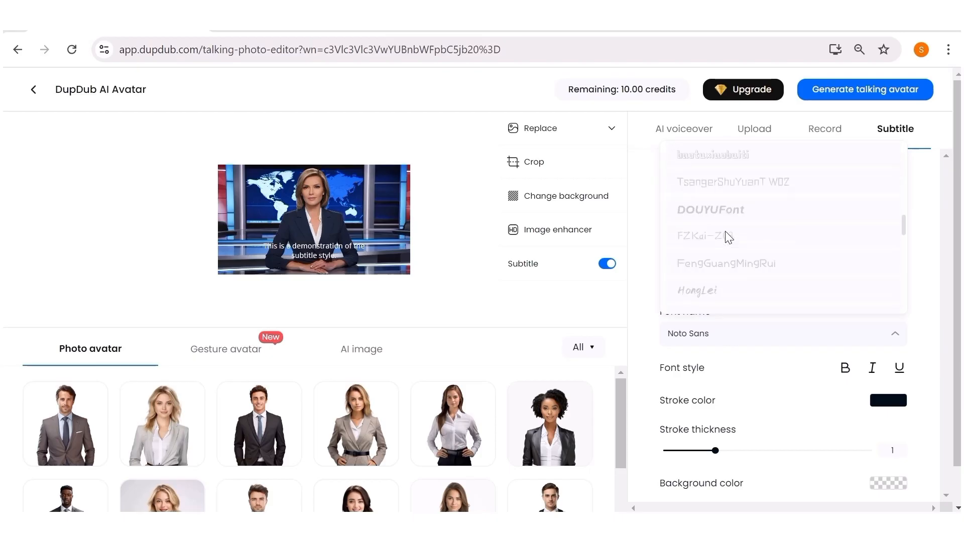
scroll(725, 231, "up", 3)
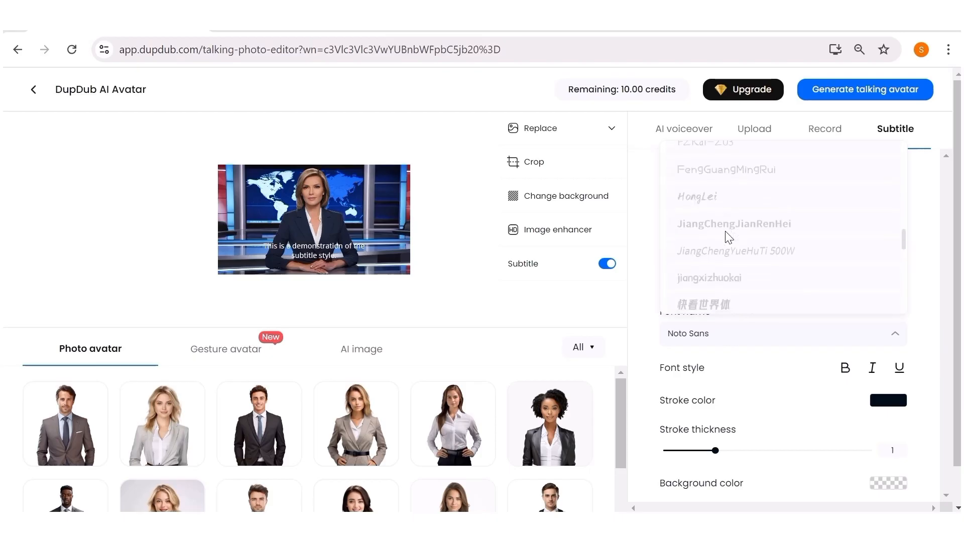
left_click(729, 372)
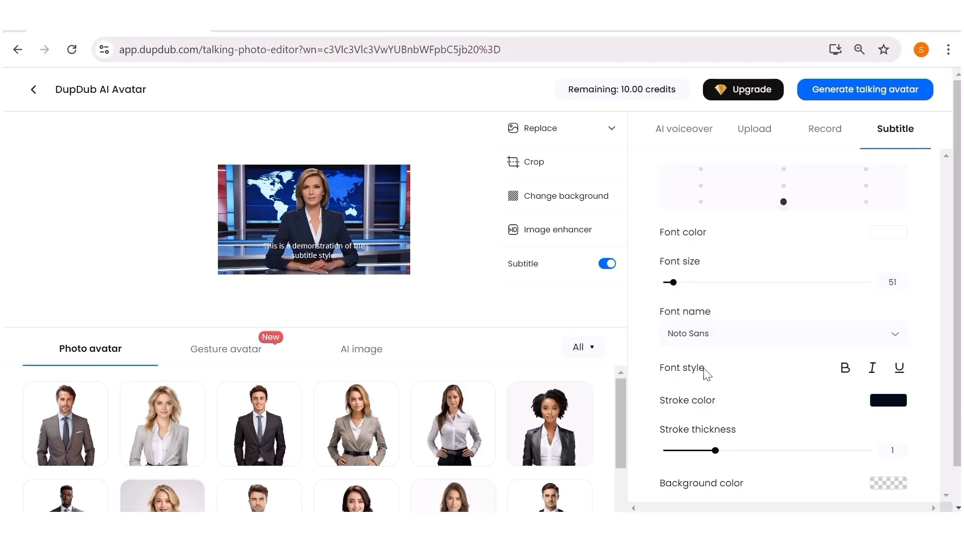
Make the subtitle text bold, toggling italic and underline on and off again
left_click(843, 369)
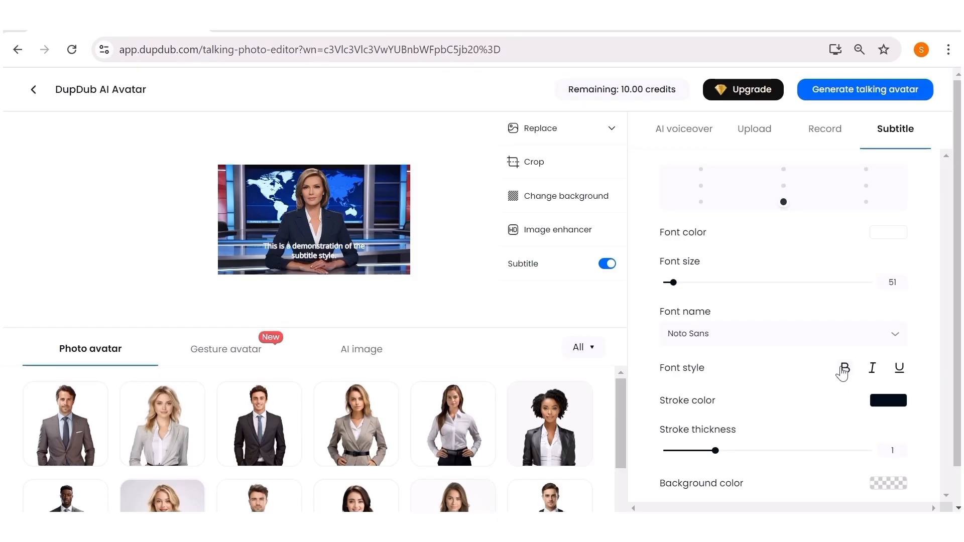
left_click(869, 370)
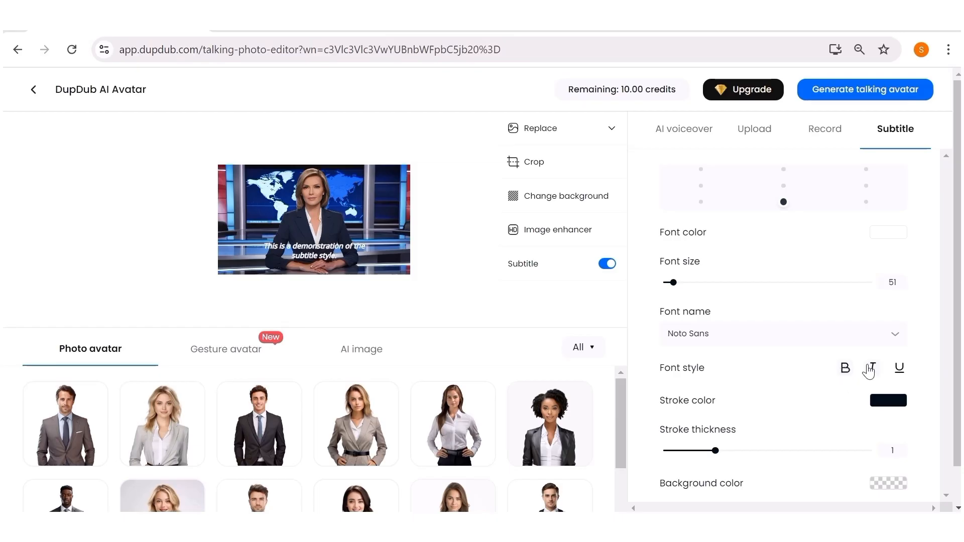
left_click(870, 371)
left_click(897, 369)
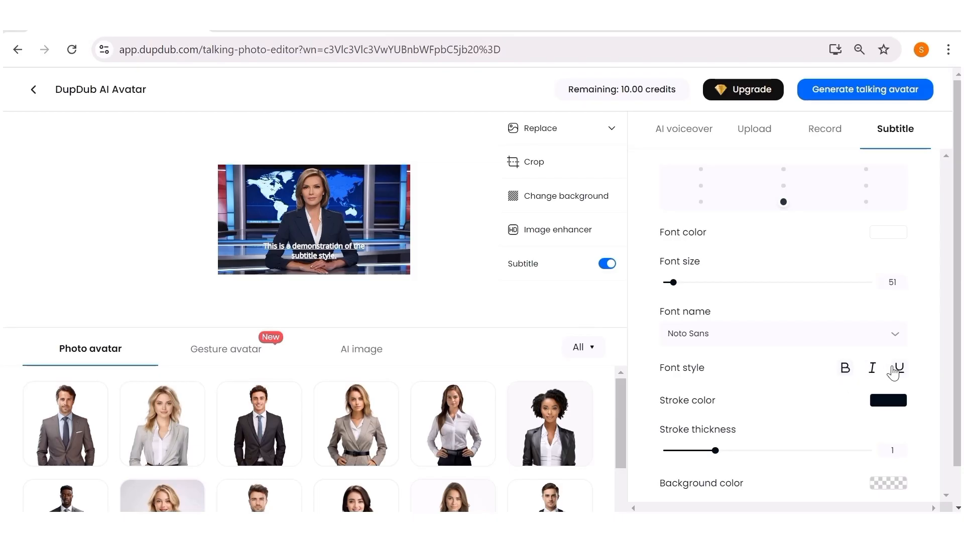
left_click(894, 370)
scroll(784, 369, "down", 2)
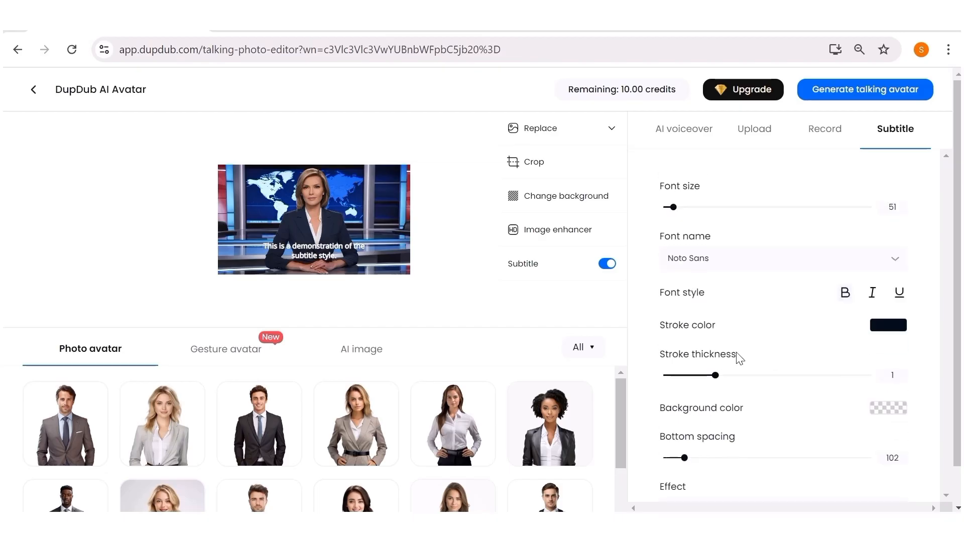
Set the subtitle background colour to red, rgba(253, 22, 22, 1)
scroll(747, 316, "down", 1)
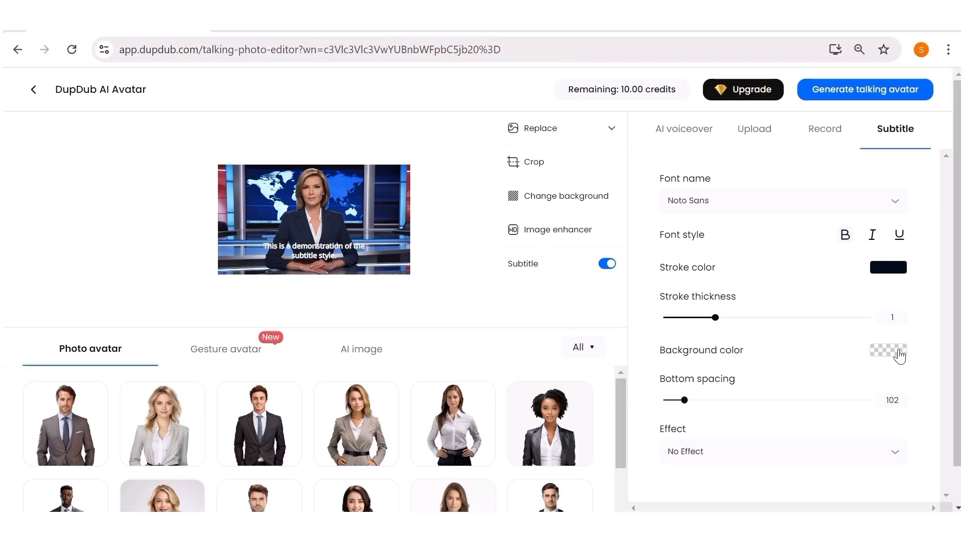
left_click(899, 354)
left_click_drag(872, 214, 915, 182)
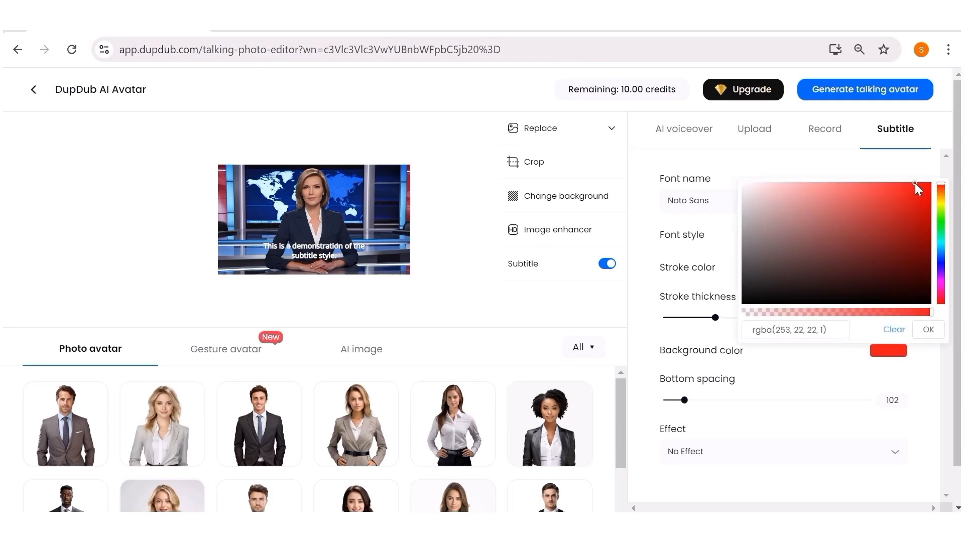
left_click(929, 330)
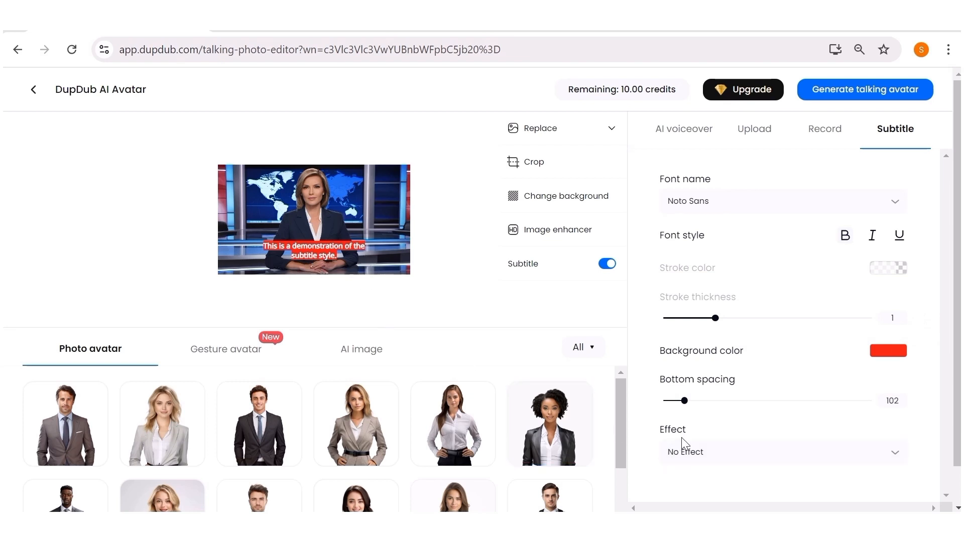
Reduce the subtitle bottom spacing to 41 and keep the subtitle effect at No Effect
left_click_drag(684, 401, 672, 404)
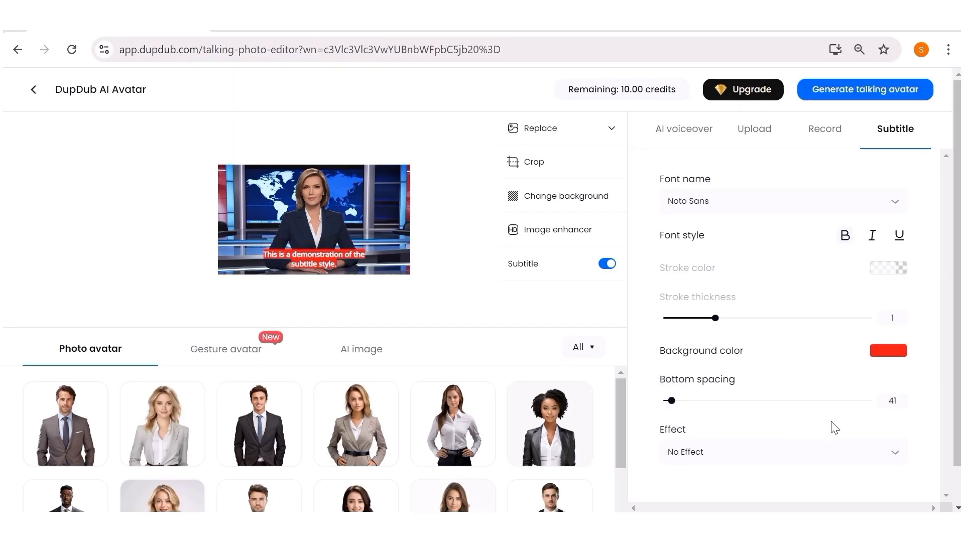
left_click(871, 453)
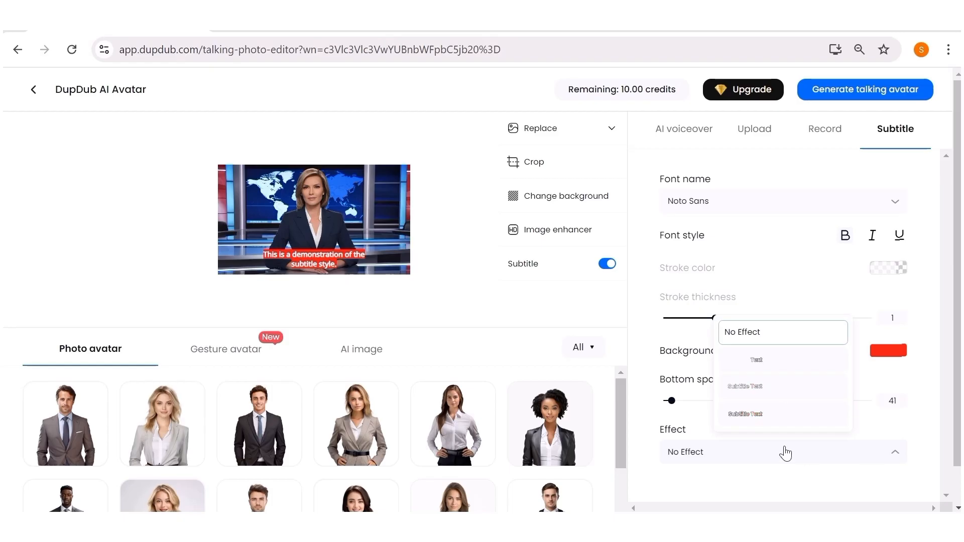
left_click(750, 333)
Look through the voice picker and the AI voiceover, Upload, Record and Subtitle audio options
left_click(684, 131)
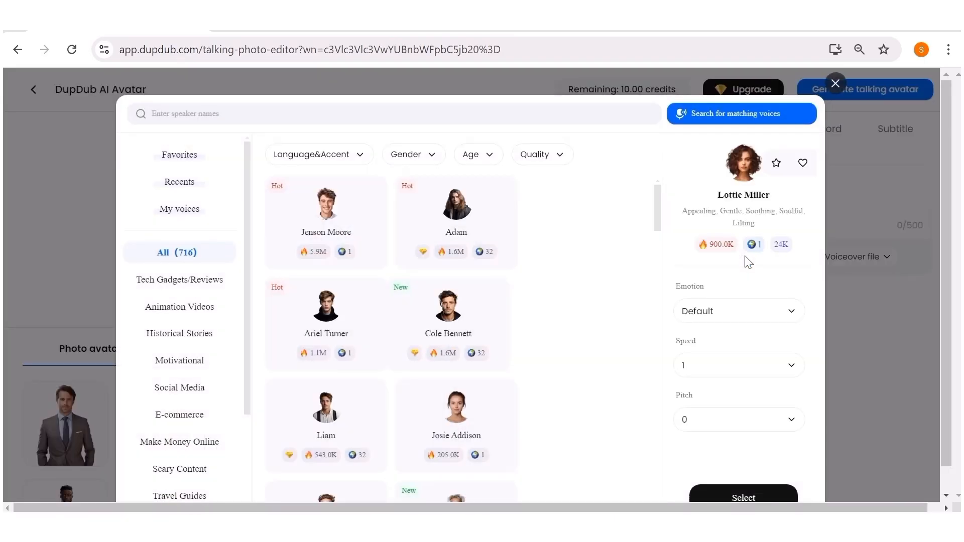
left_click(836, 83)
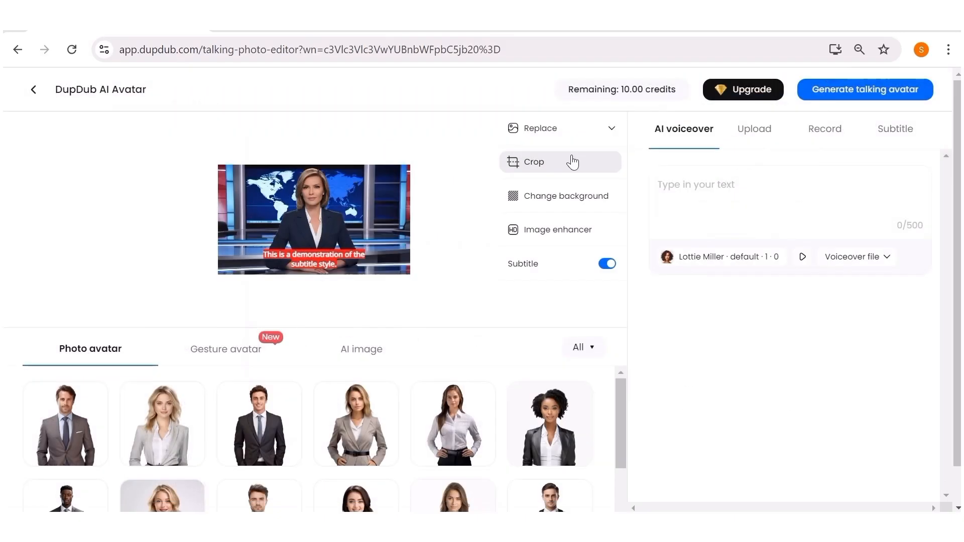
left_click(755, 130)
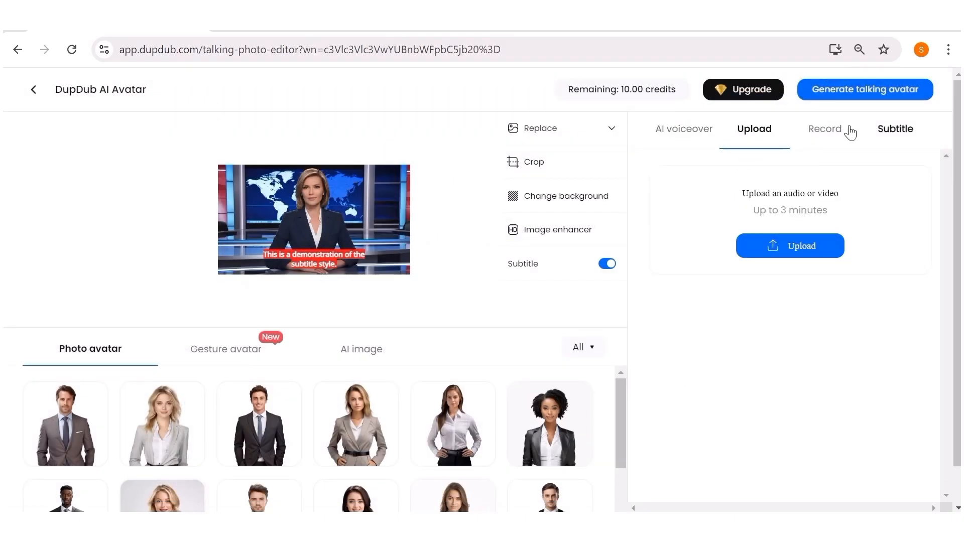
left_click(827, 135)
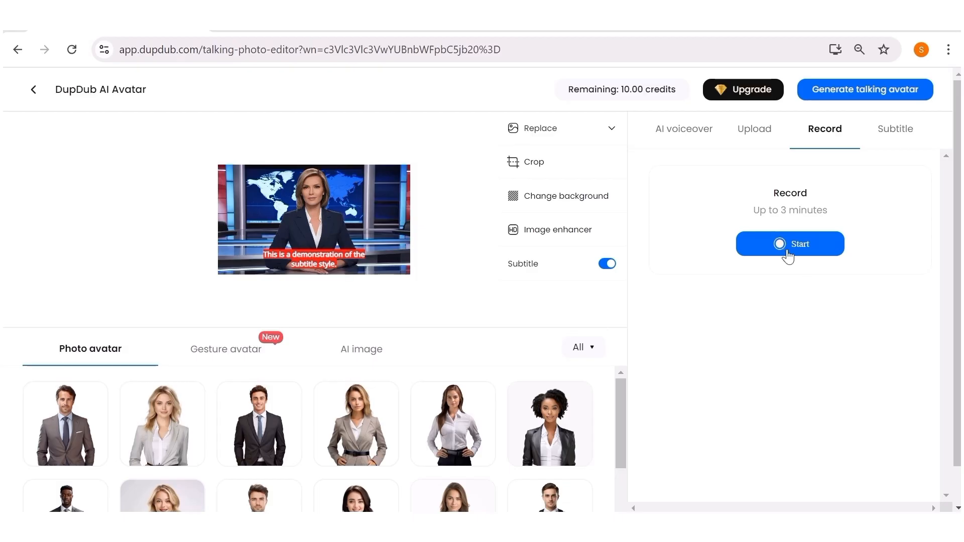
left_click(895, 135)
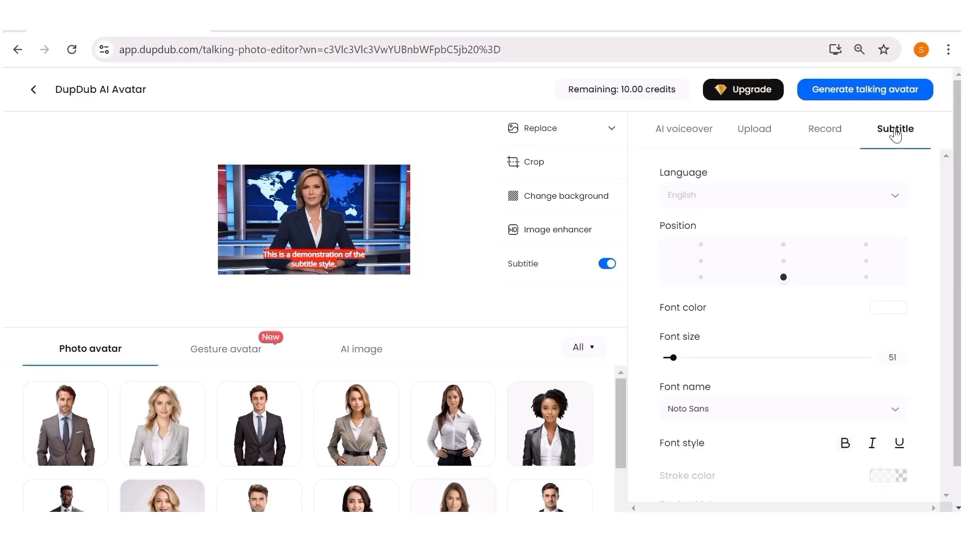
left_click(754, 129)
Paste the voiceover script about faceless channels and talking avatars into the AI voiceover text box
left_click(684, 129)
right_click(676, 185)
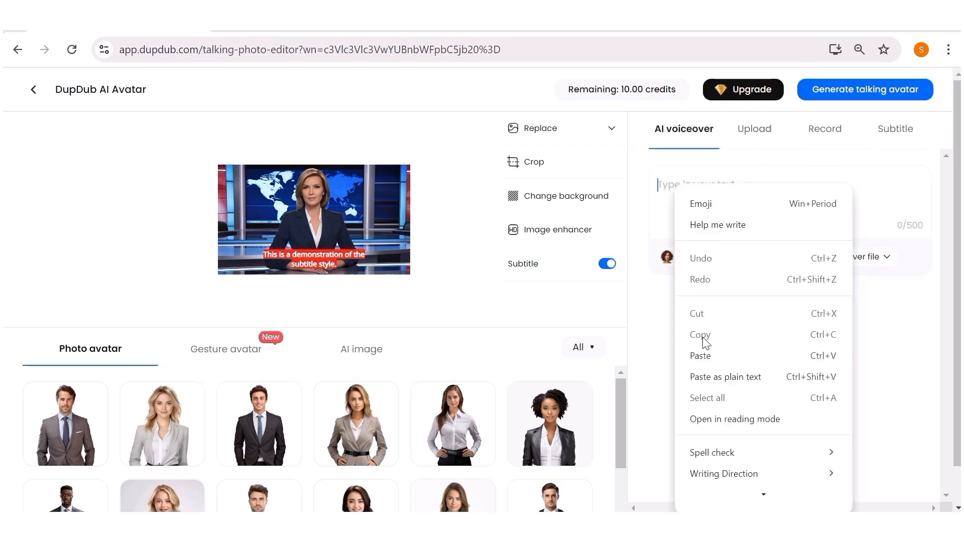
left_click(703, 356)
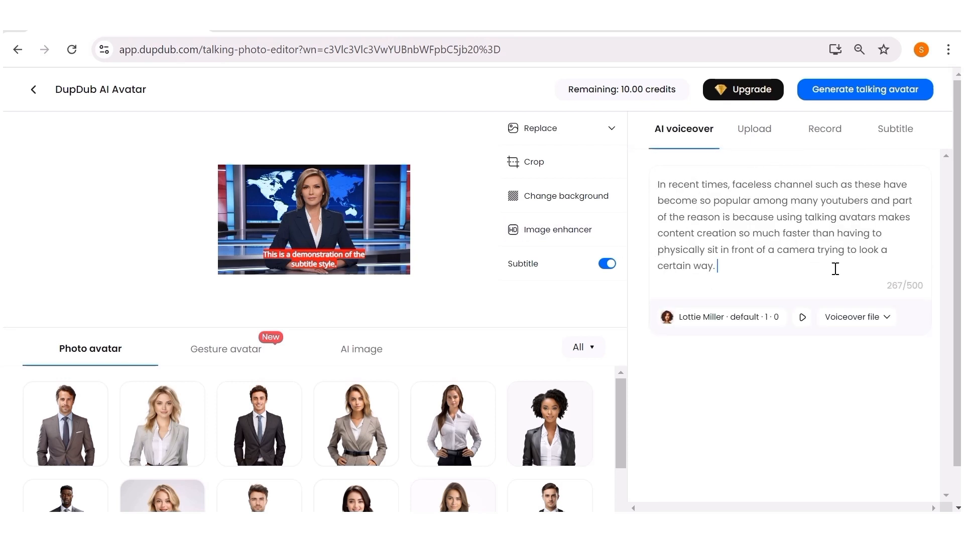
Open the voice library and filter voices to English & American female speakers
left_click(741, 327)
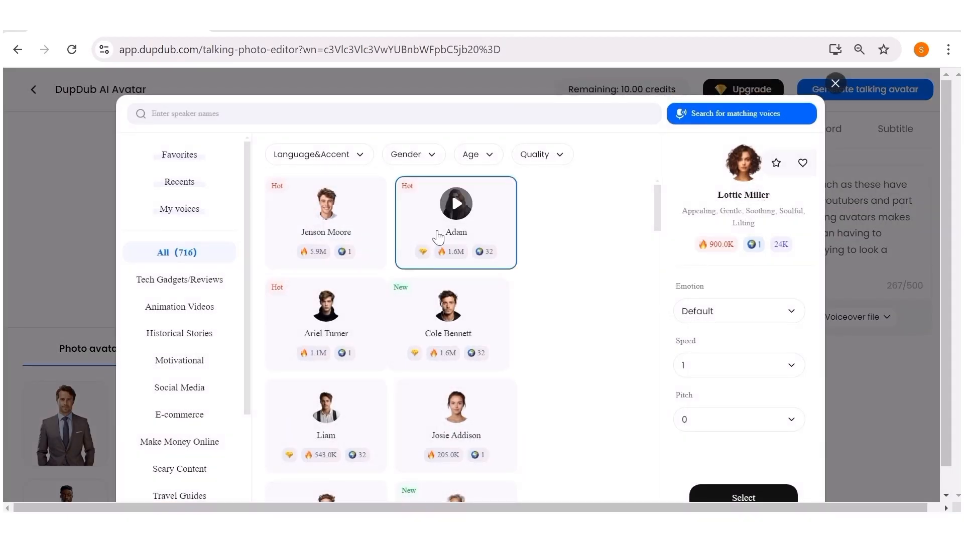
left_click(352, 160)
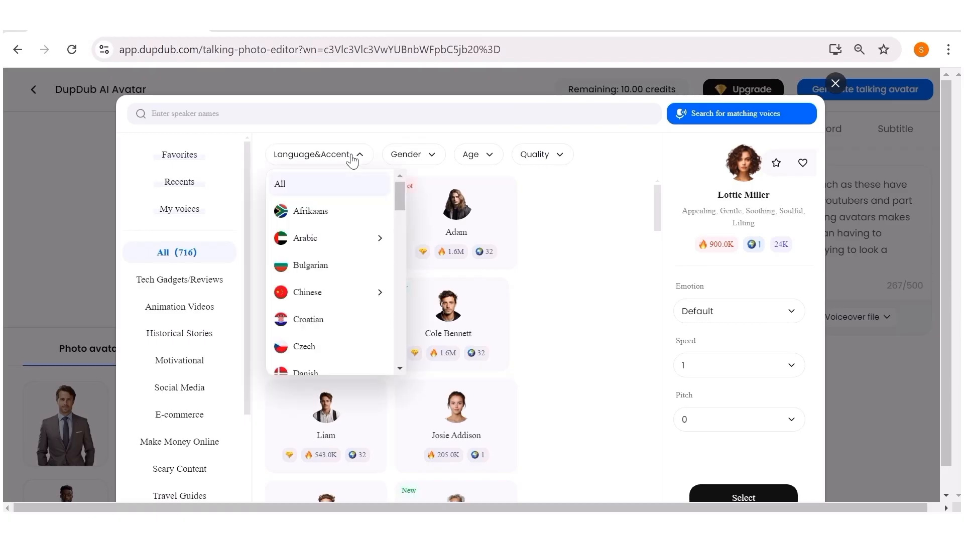
scroll(339, 321, "down", 2)
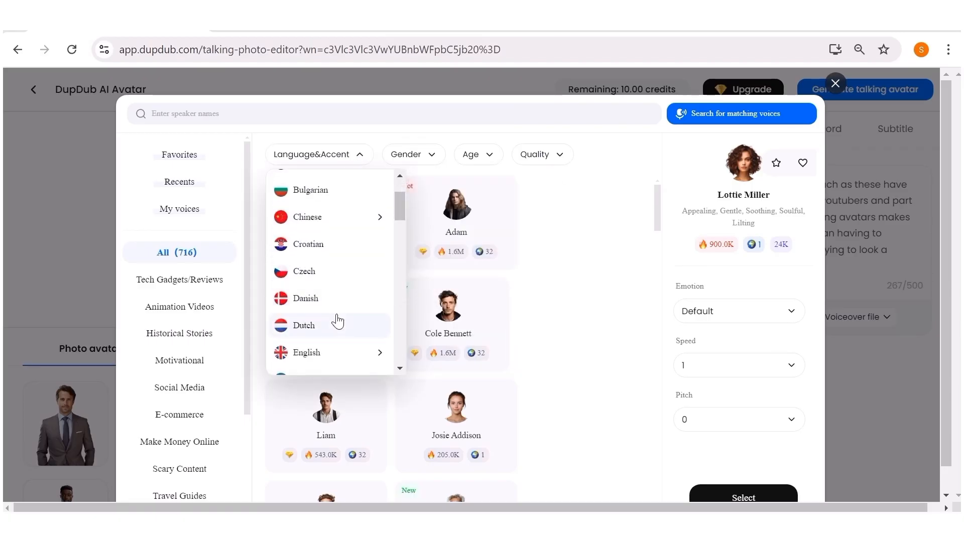
left_click(329, 351)
left_click(494, 217)
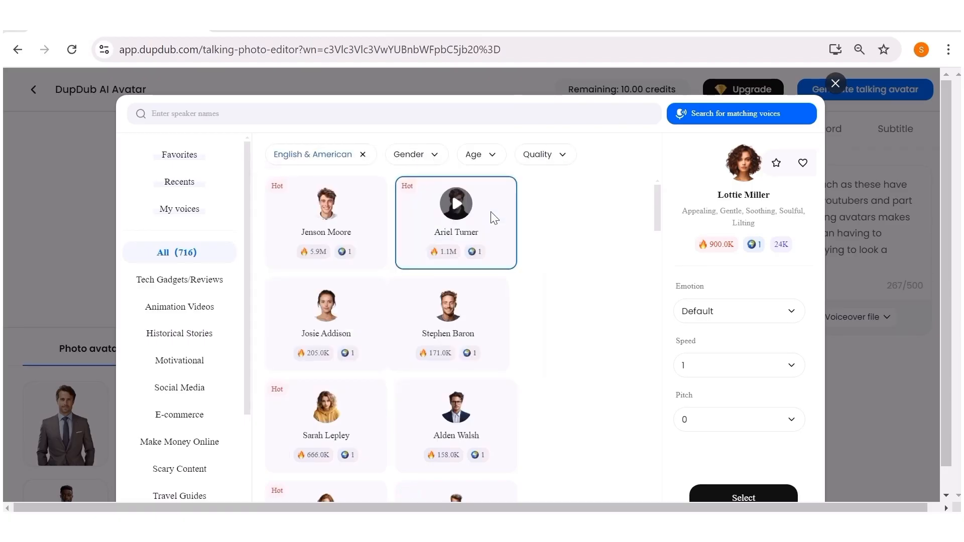
left_click(435, 155)
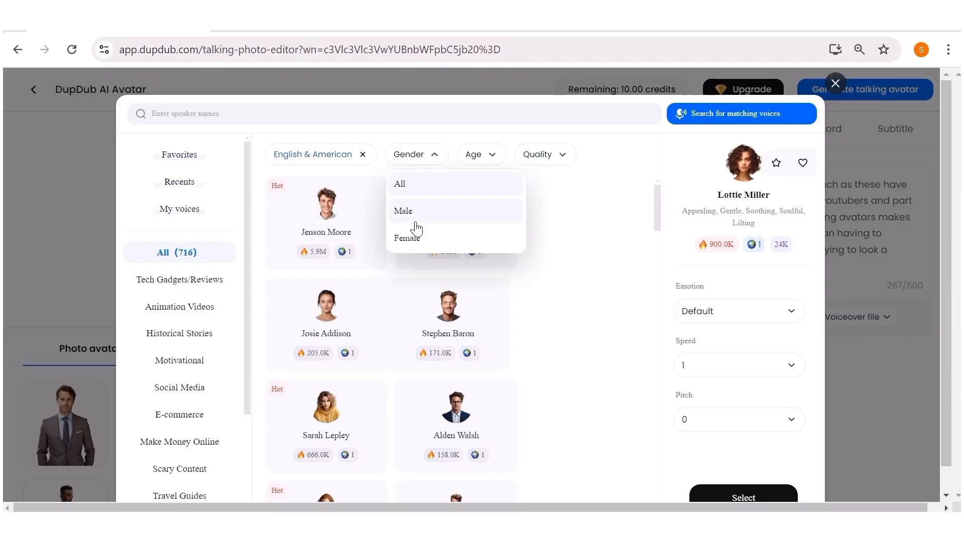
left_click(412, 239)
Preview the Evie Baker voice from the filtered list
left_click(492, 156)
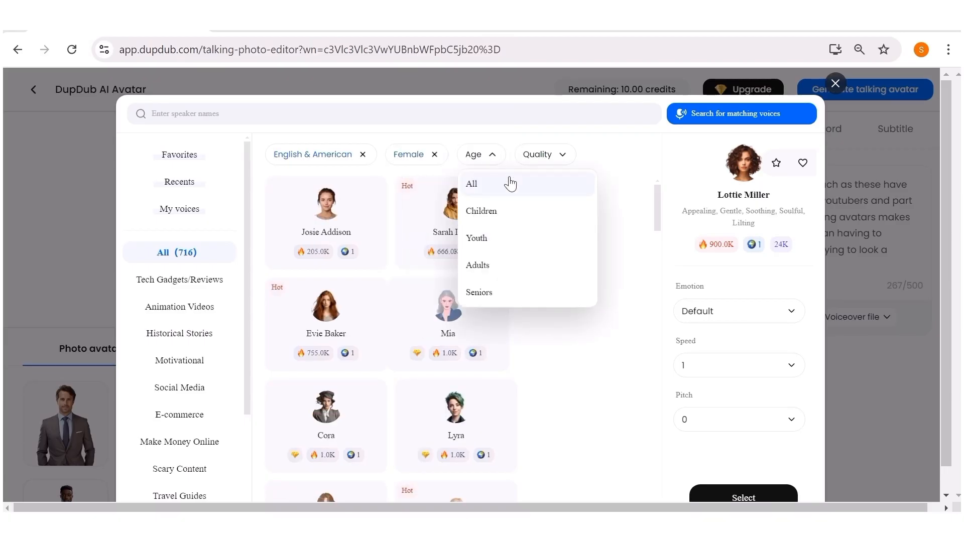
left_click(631, 221)
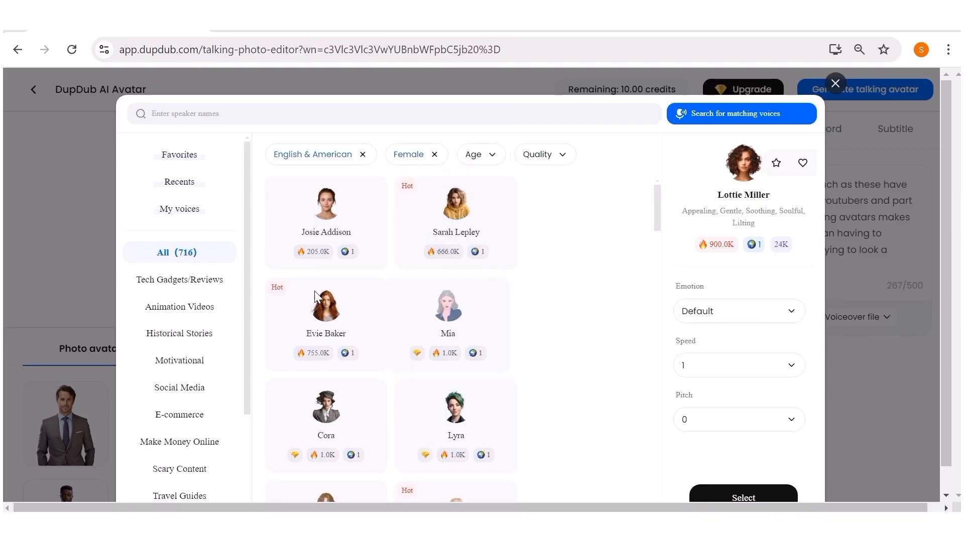
mouse_move(302, 329)
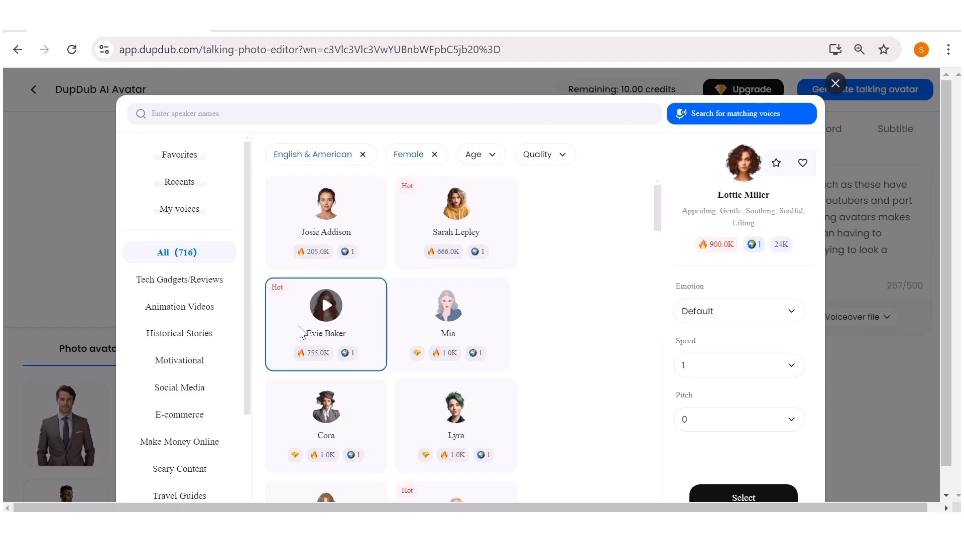
left_click(326, 310)
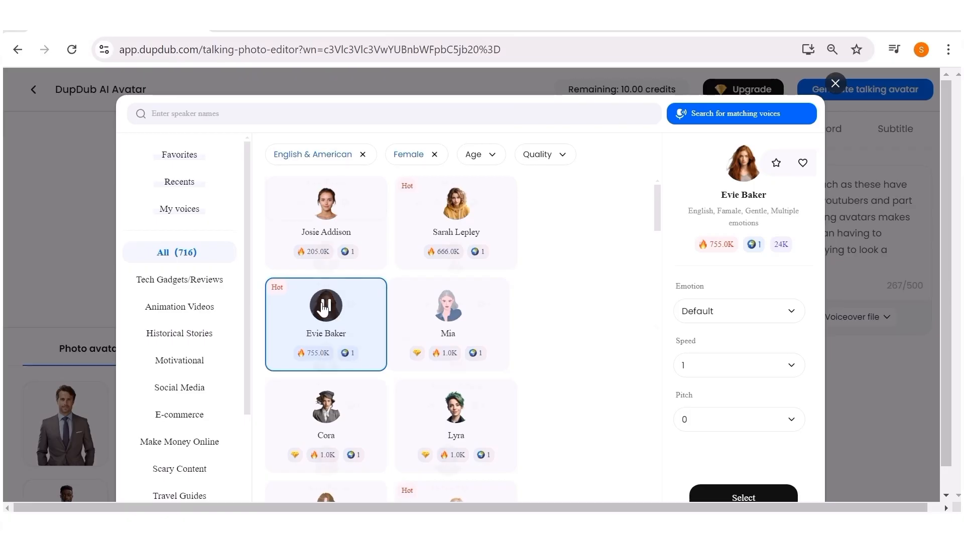
Review the emotion, speed and pitch options, keeping the defaults, and confirm Evie Baker as the voice
scroll(324, 309, "down", 2)
left_click(788, 311)
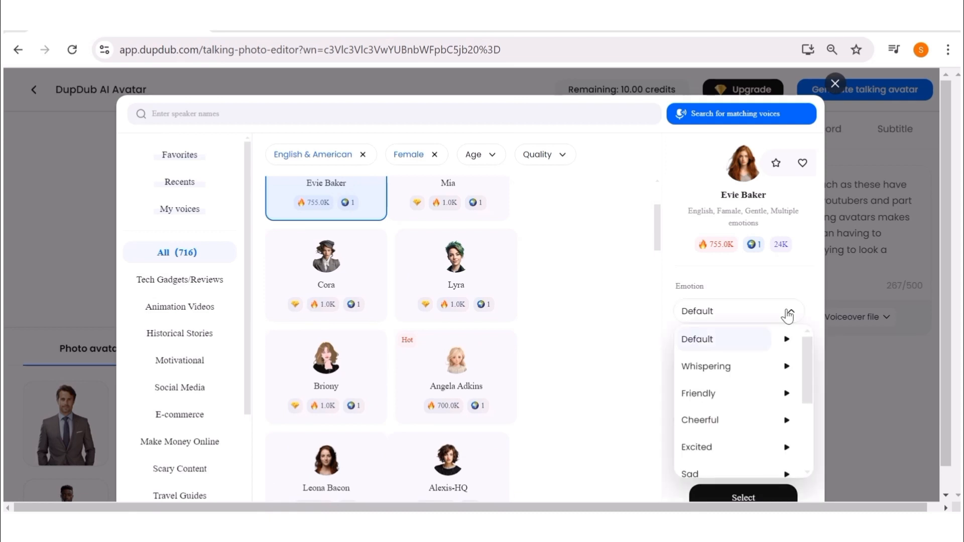
scroll(723, 380, "down", 3)
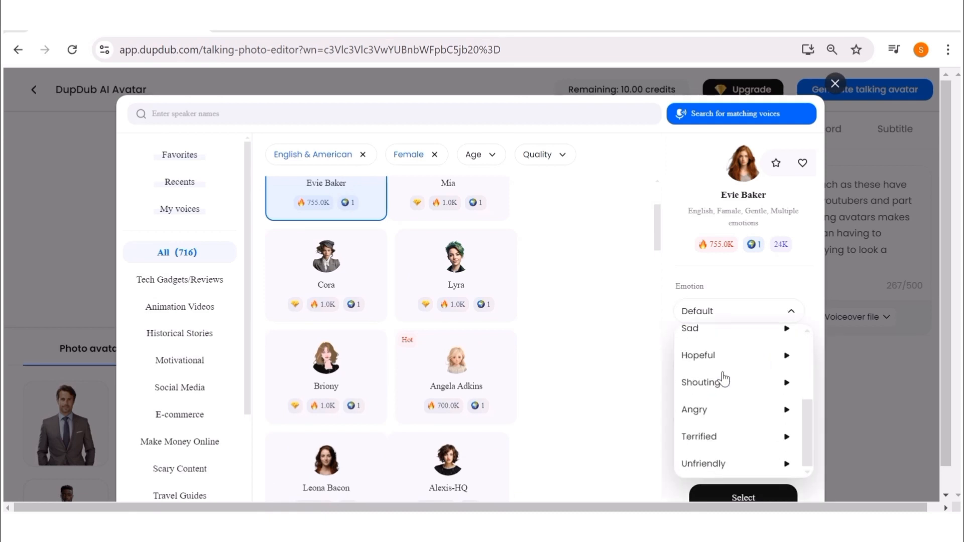
left_click(633, 357)
left_click(733, 366)
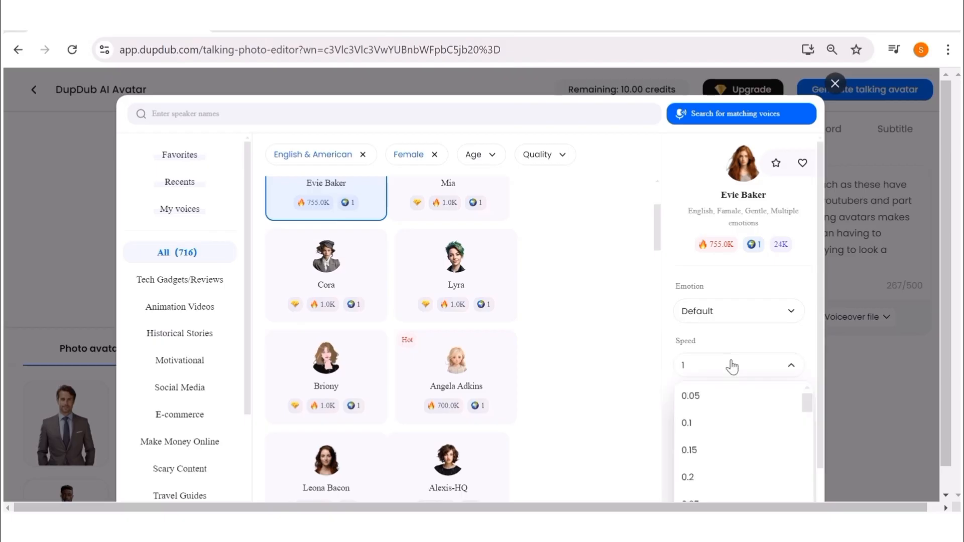
left_click(640, 378)
left_click(733, 422)
left_click(640, 419)
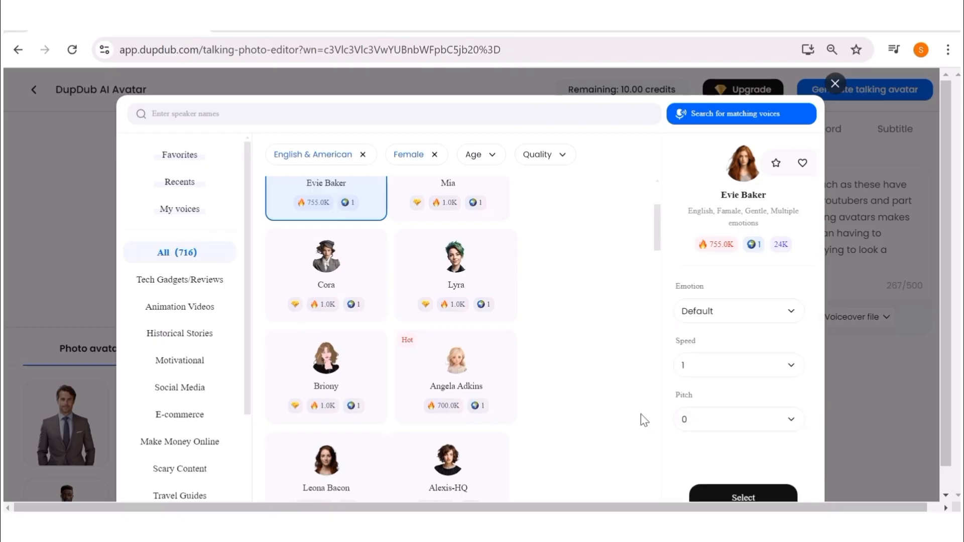
scroll(727, 397, "down", 1)
left_click(747, 475)
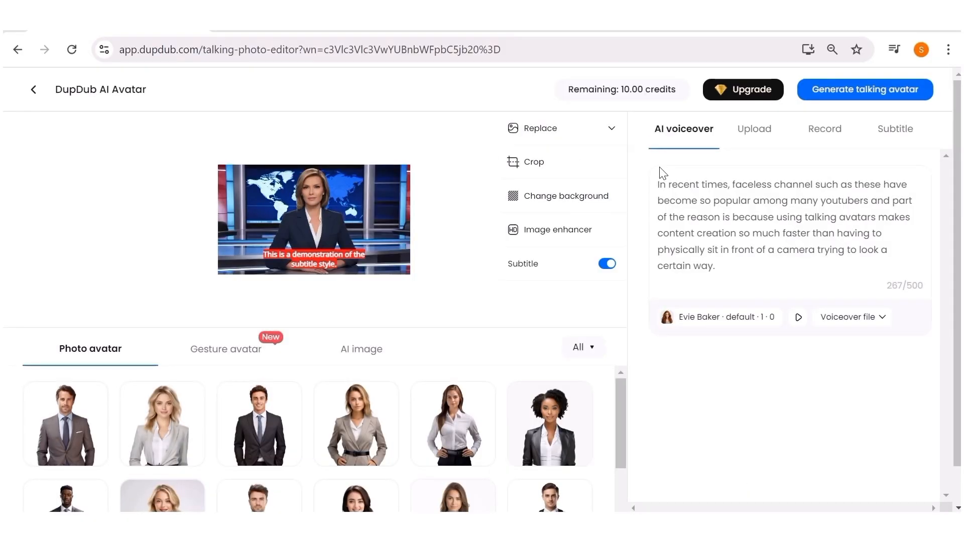
Generate the talking avatar video, keeping the DupDub watermark
left_click(848, 90)
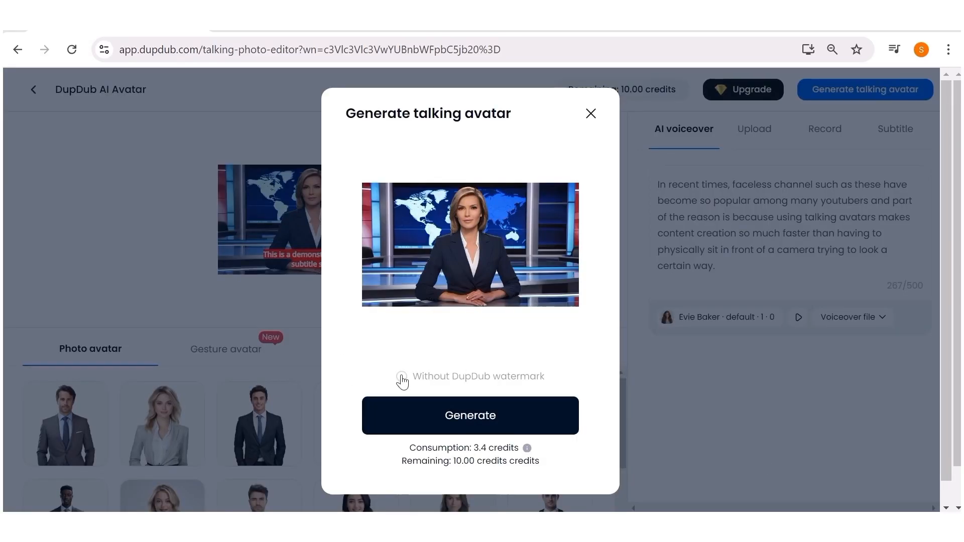
left_click(446, 416)
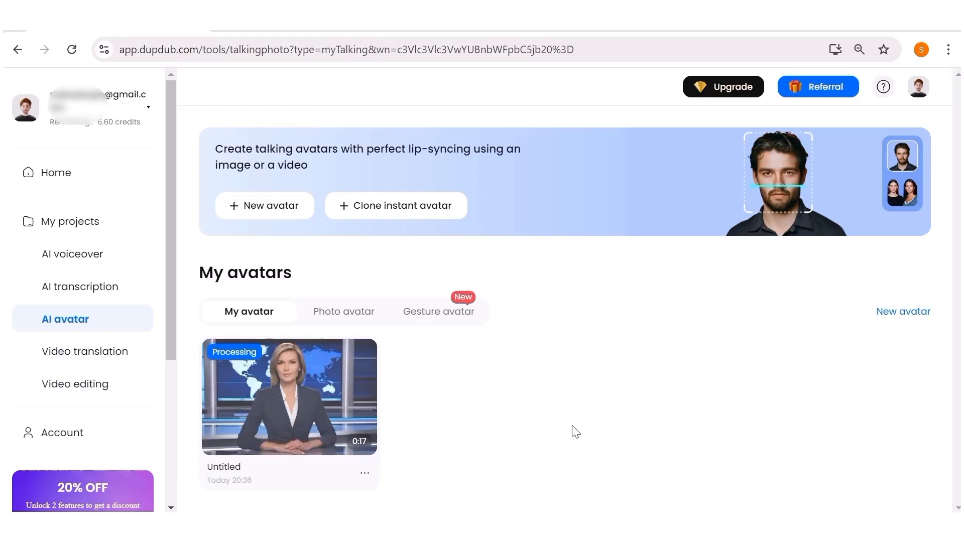
Open the generated avatar video from My avatars and download it
scroll(591, 402, "down", 1)
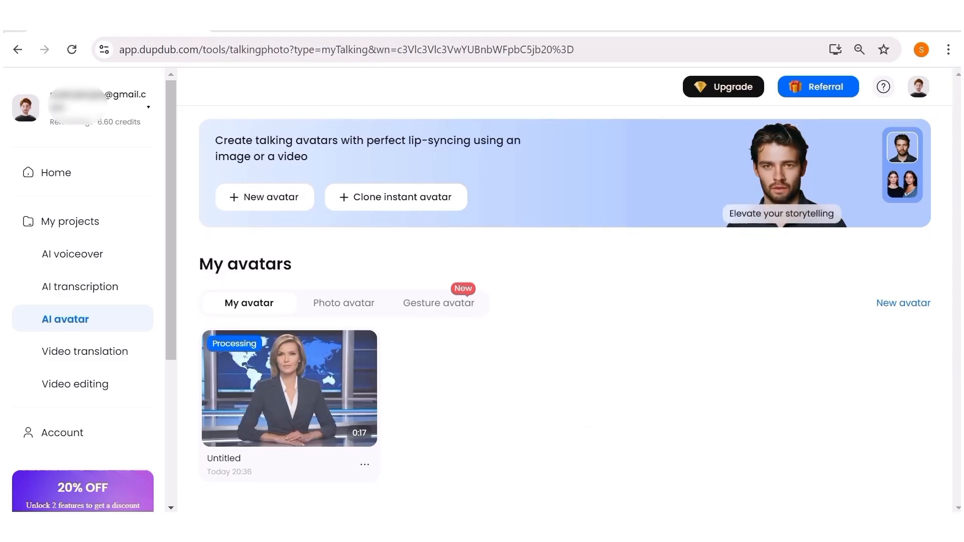
left_click(280, 387)
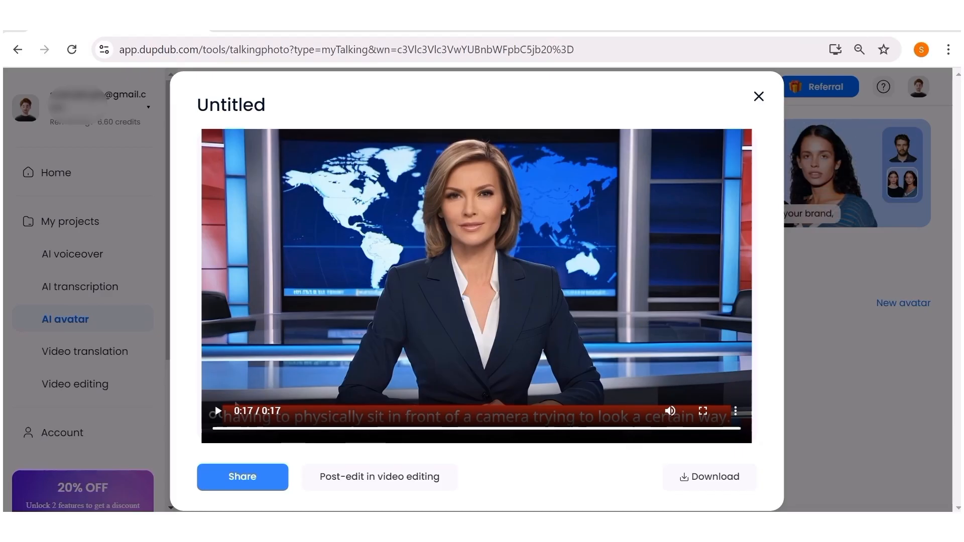
left_click(700, 477)
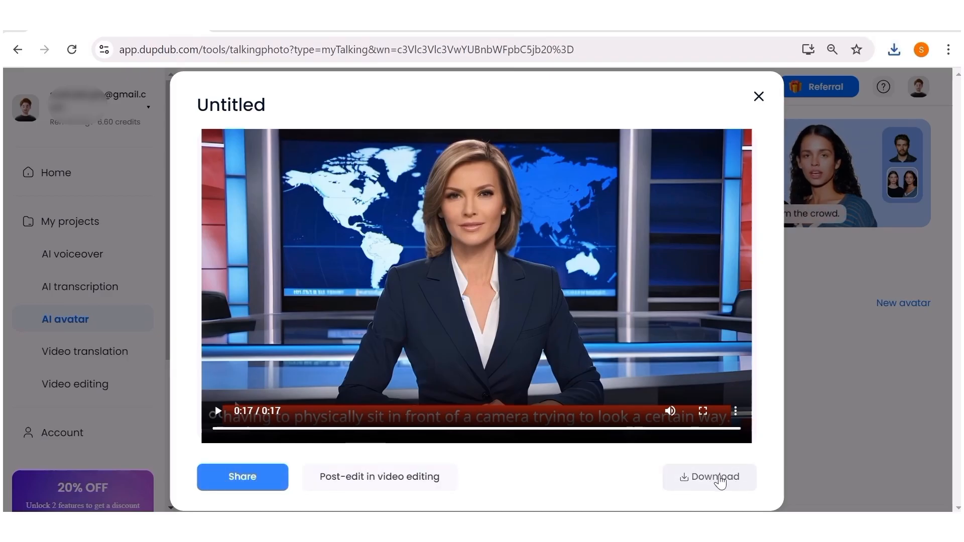
left_click(757, 96)
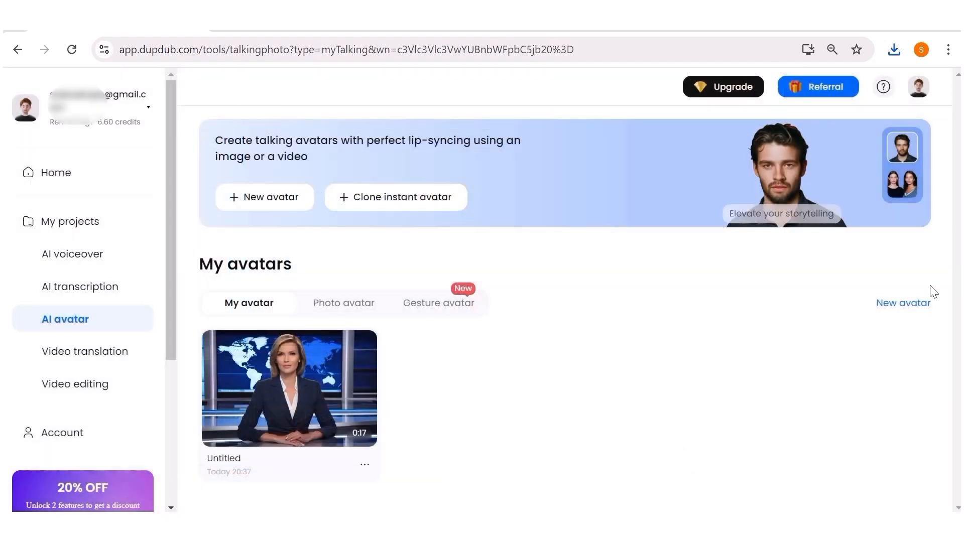
Start a new avatar and open the AI image option for generating a photo
left_click(912, 304)
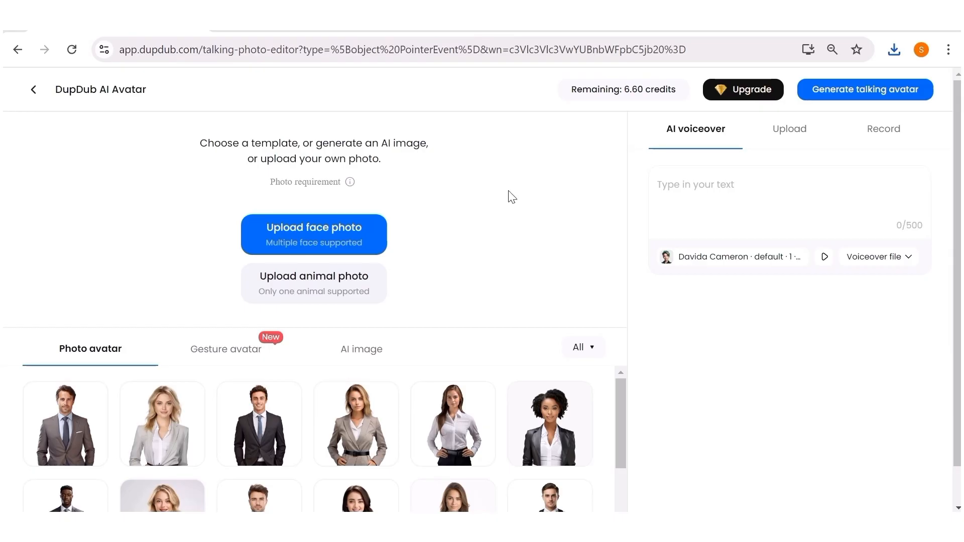
left_click(367, 352)
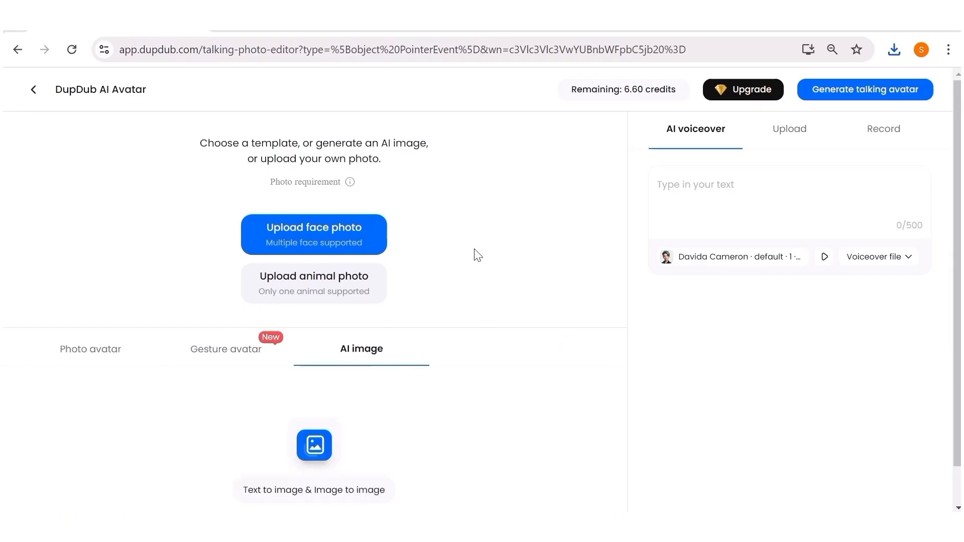
scroll(478, 255, "down", 2)
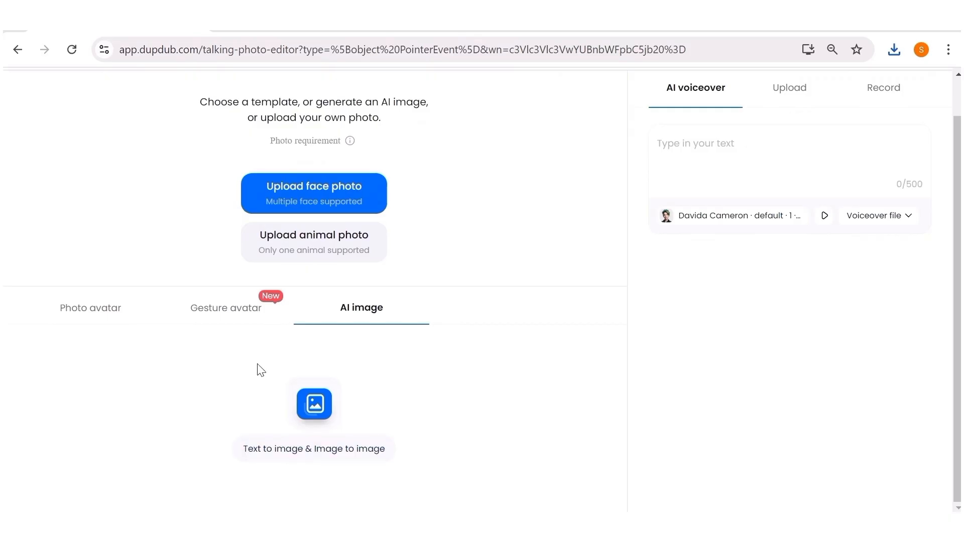
Open text-to-image, paste the news-anchor prompt as the image description, set the ratio to 16:9 and generate images
left_click(316, 408)
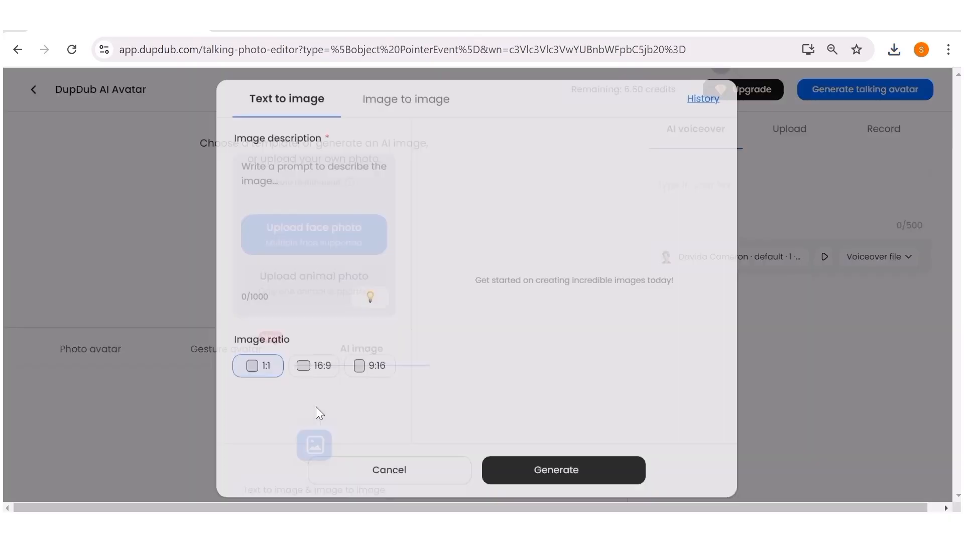
right_click(262, 175)
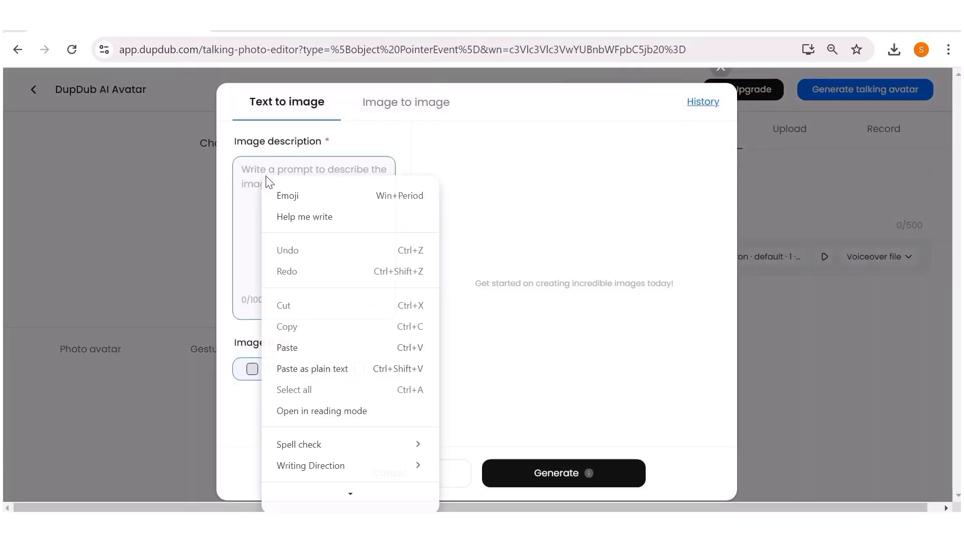
left_click(305, 348)
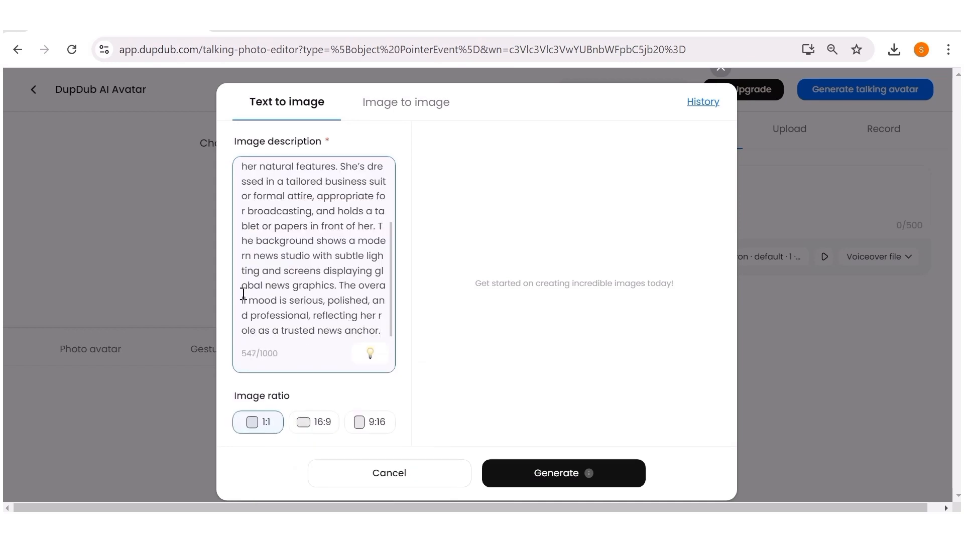
left_click(309, 426)
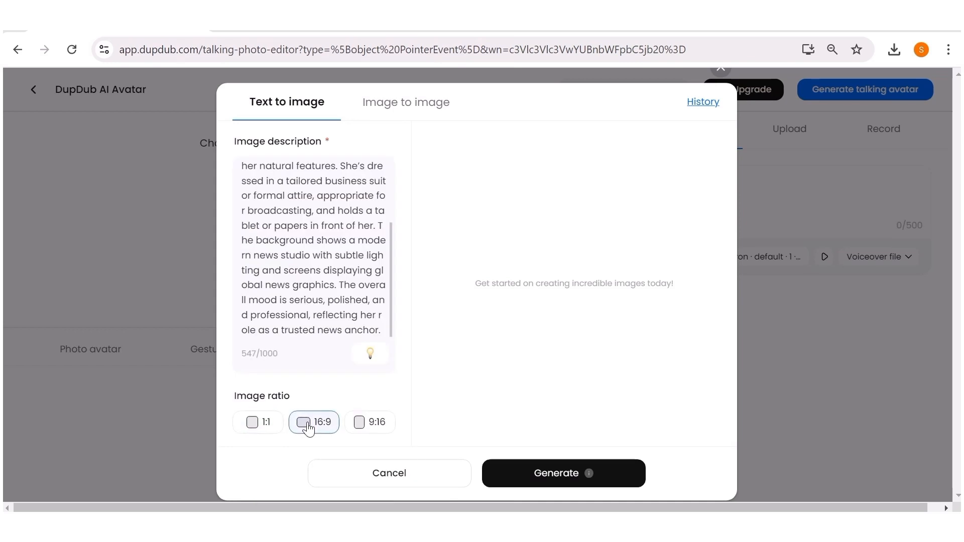
left_click(545, 476)
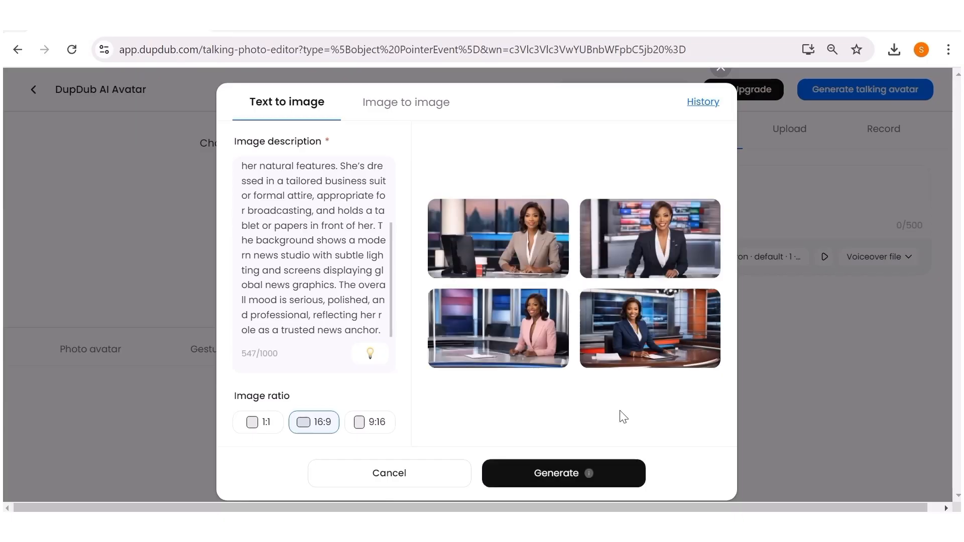
Add the generated image of the anchor in the pink suit as the avatar photo
mouse_move(522, 368)
mouse_move(528, 318)
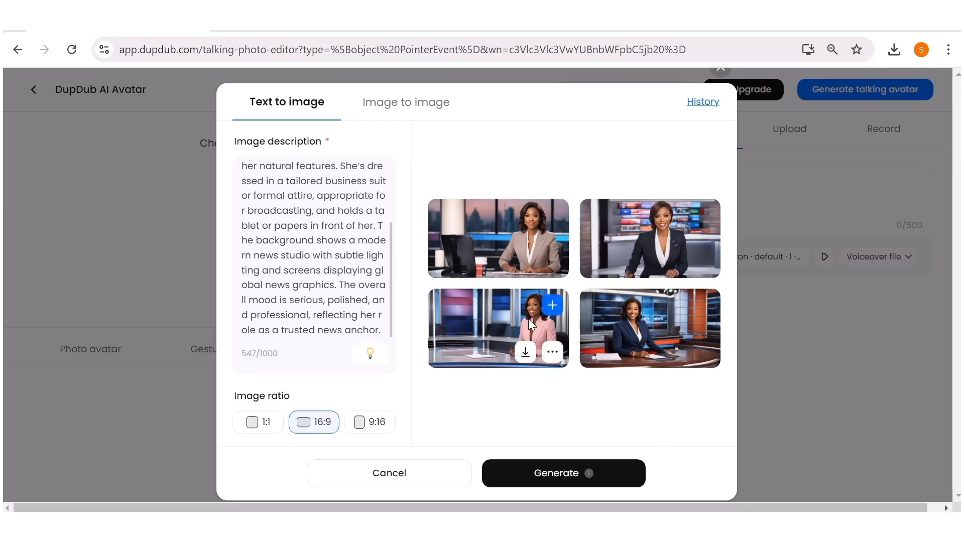
left_click(554, 307)
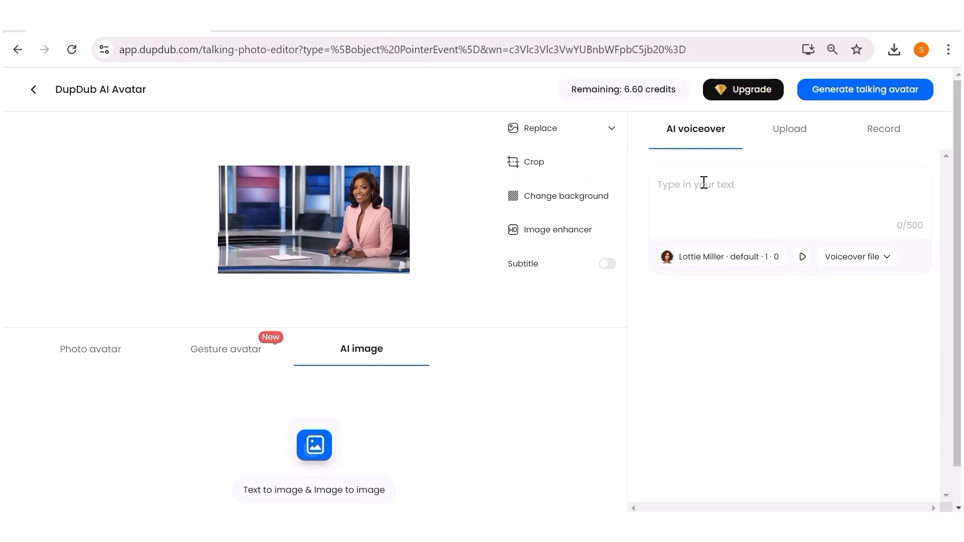
Paste the voiceover script into the text box and choose Josie Addison as the AI voice
right_click(696, 189)
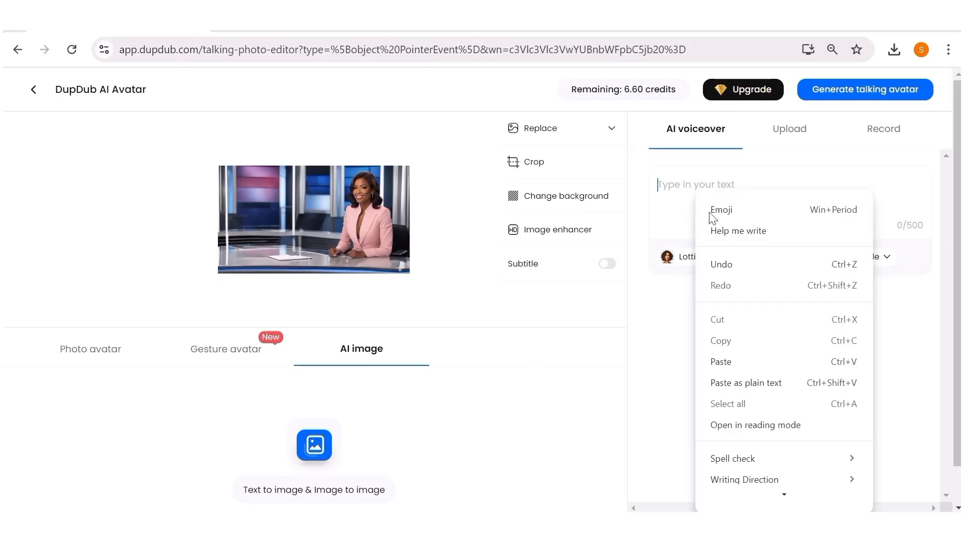
left_click(734, 364)
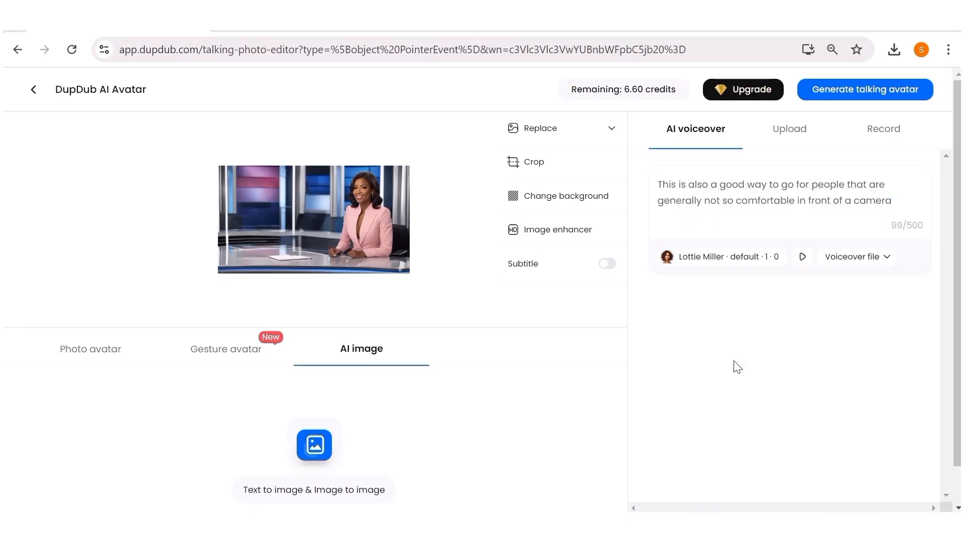
left_click(778, 254)
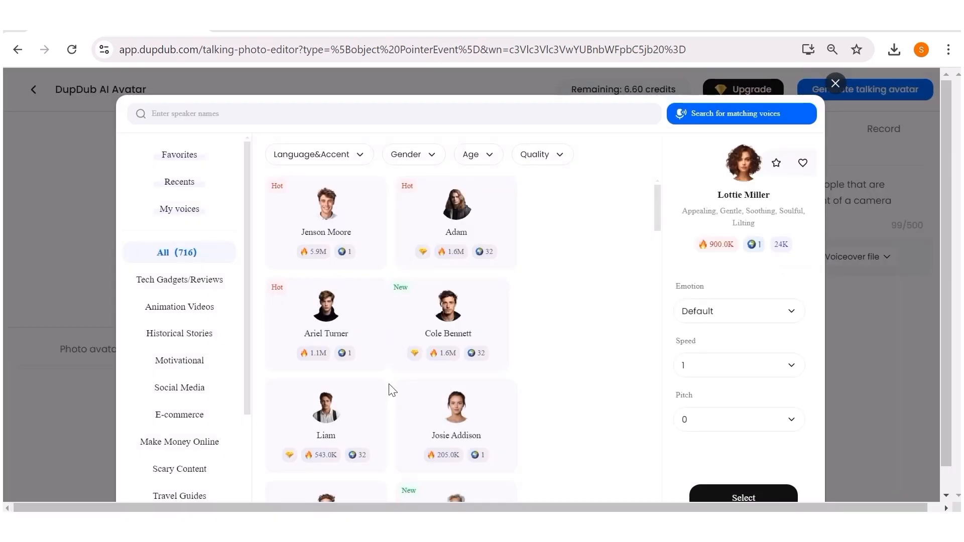
left_click(464, 431)
left_click(755, 474)
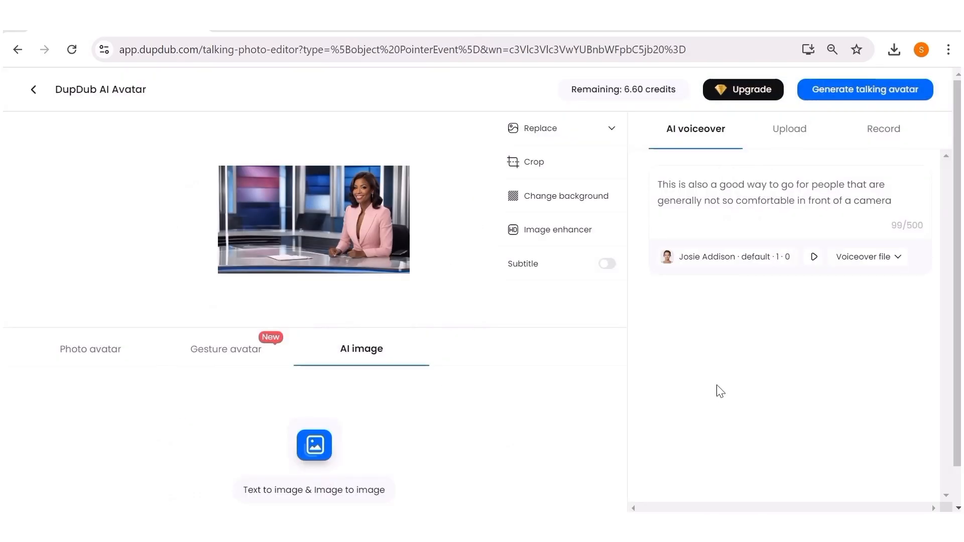
Generate the talking avatar with the watermark and preview the new video from My avatars
left_click(843, 91)
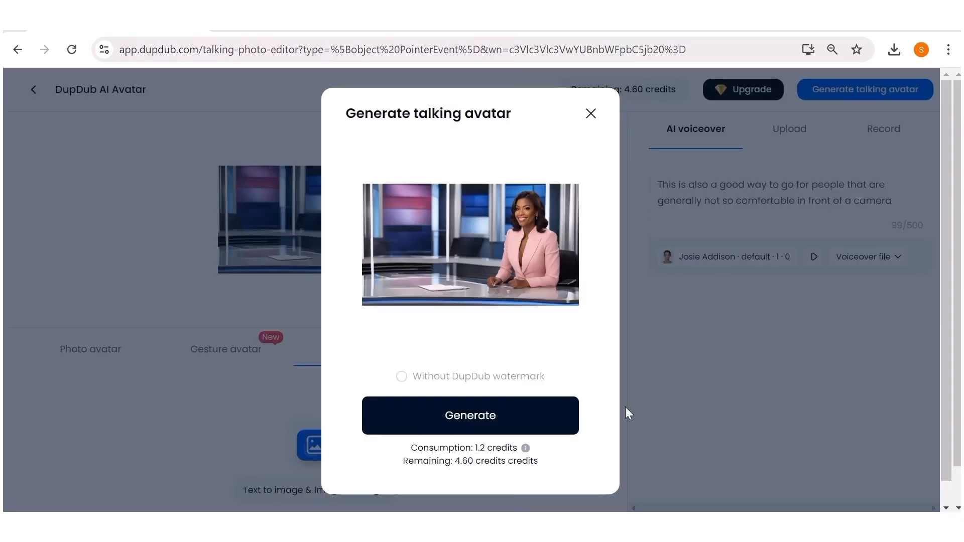
left_click(490, 414)
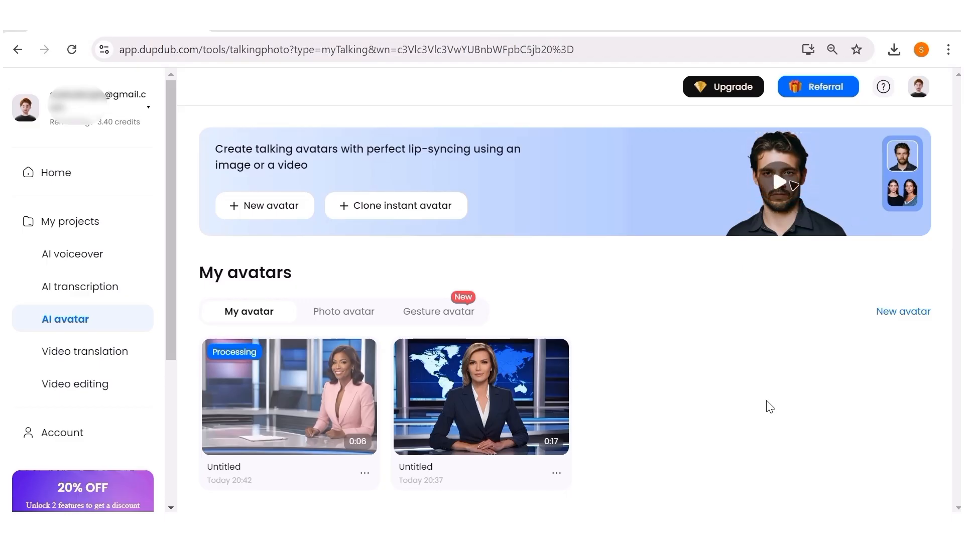
left_click(270, 397)
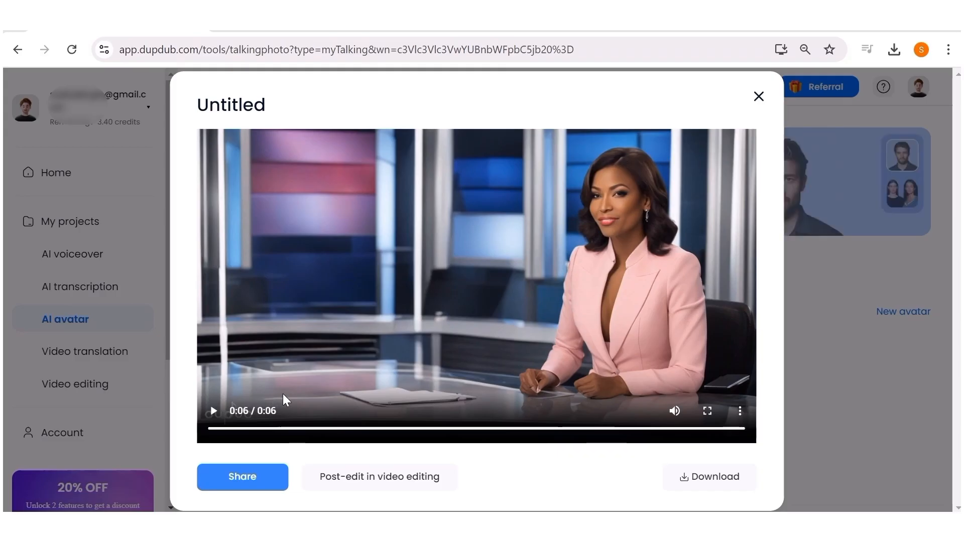
left_click(813, 352)
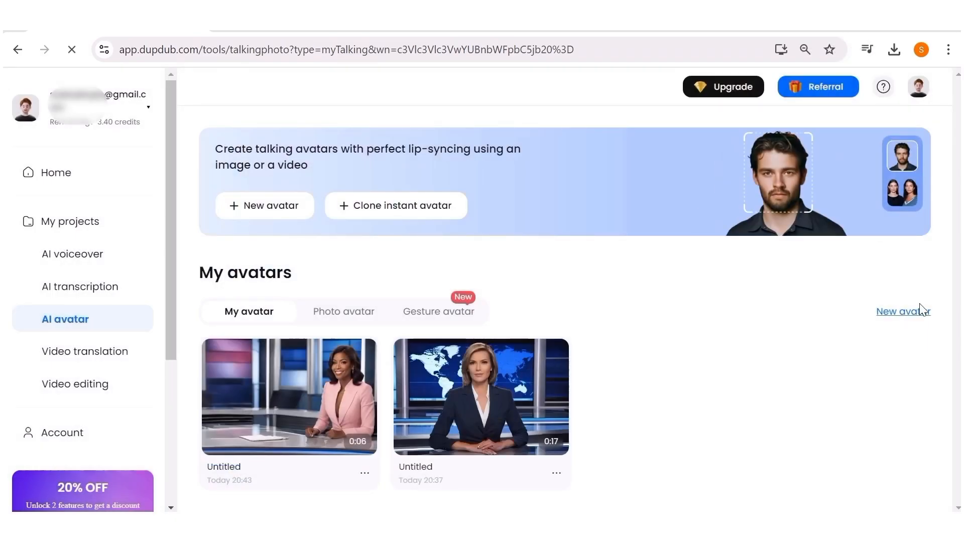
Start a new avatar and pick the woman in the black dress from the gesture avatars
left_click(891, 312)
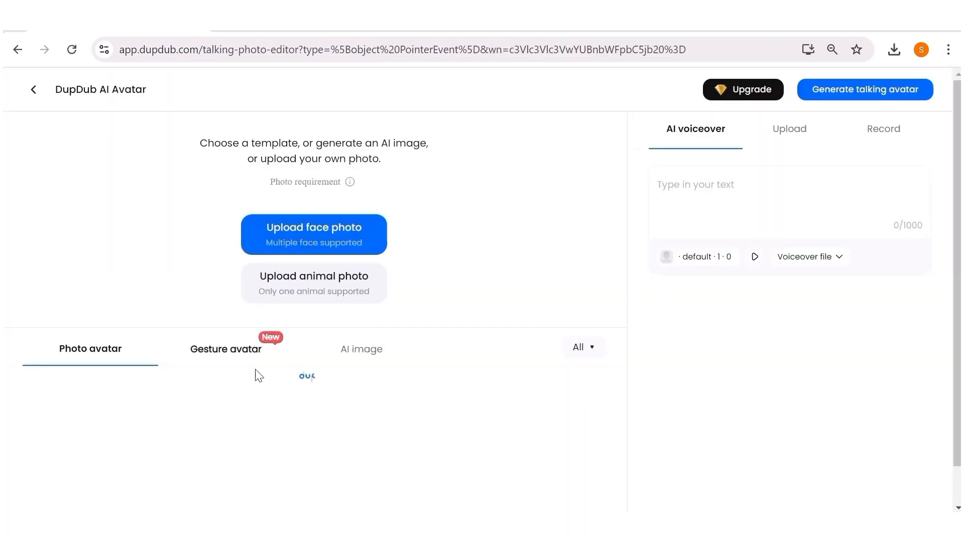
left_click(256, 346)
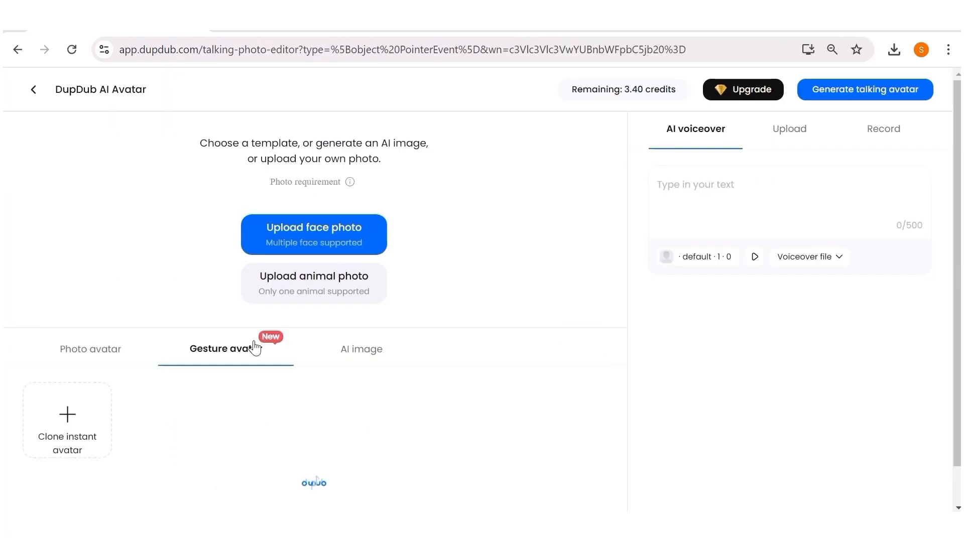
scroll(484, 295, "down", 1)
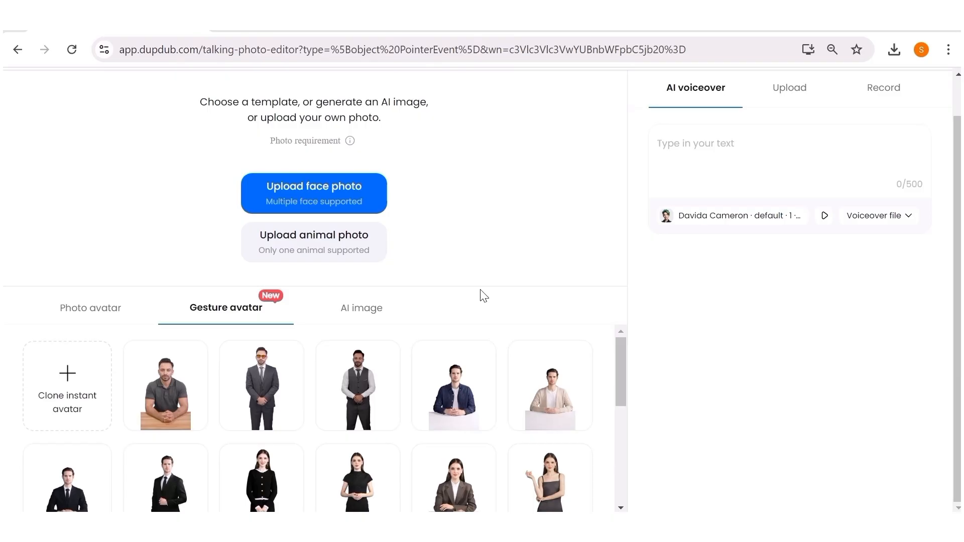
scroll(477, 448, "down", 2)
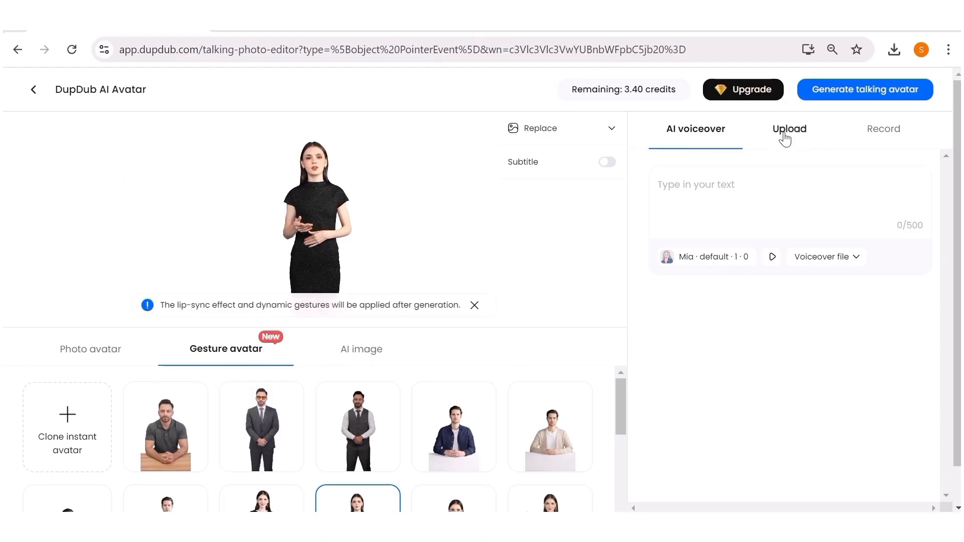
Upload the audio file Intro part 1 as the avatar's voice
left_click(785, 134)
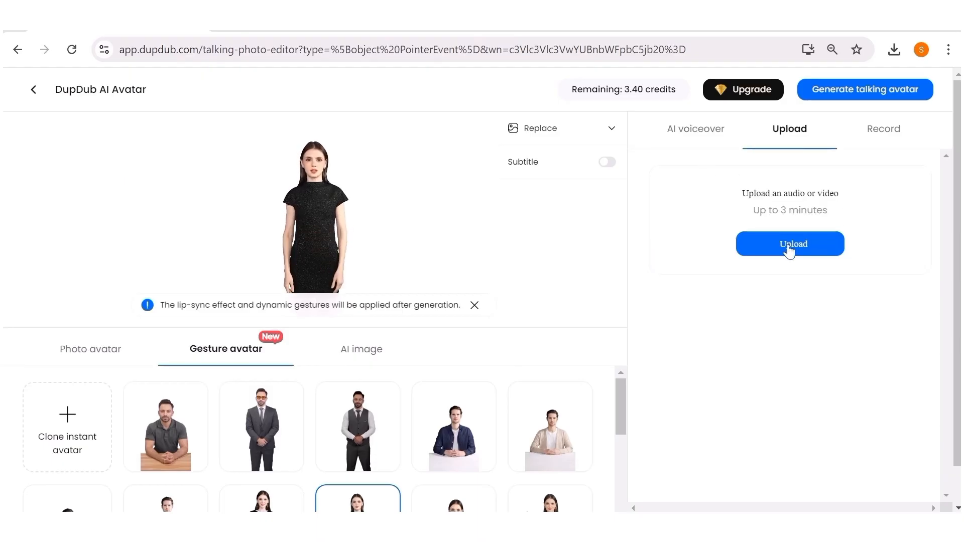
left_click(174, 159)
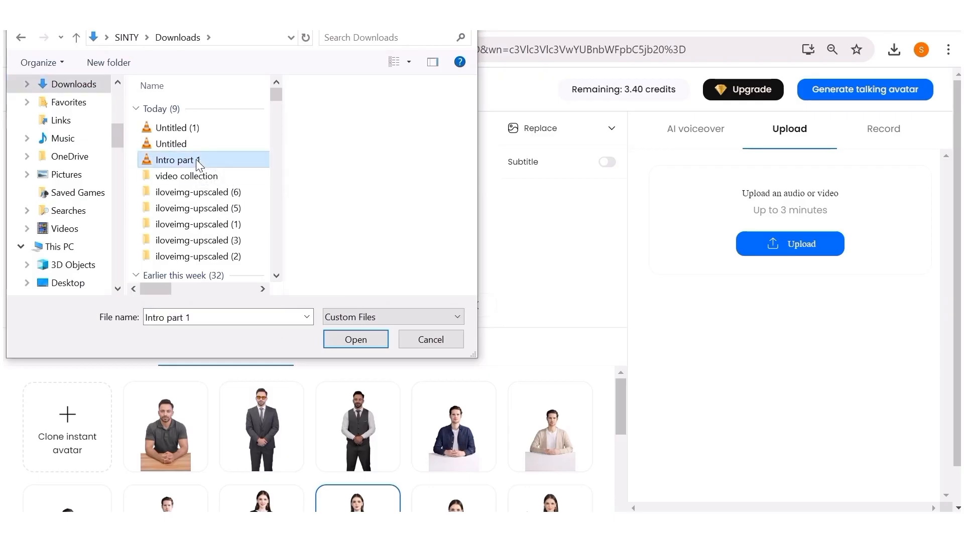
left_click(372, 340)
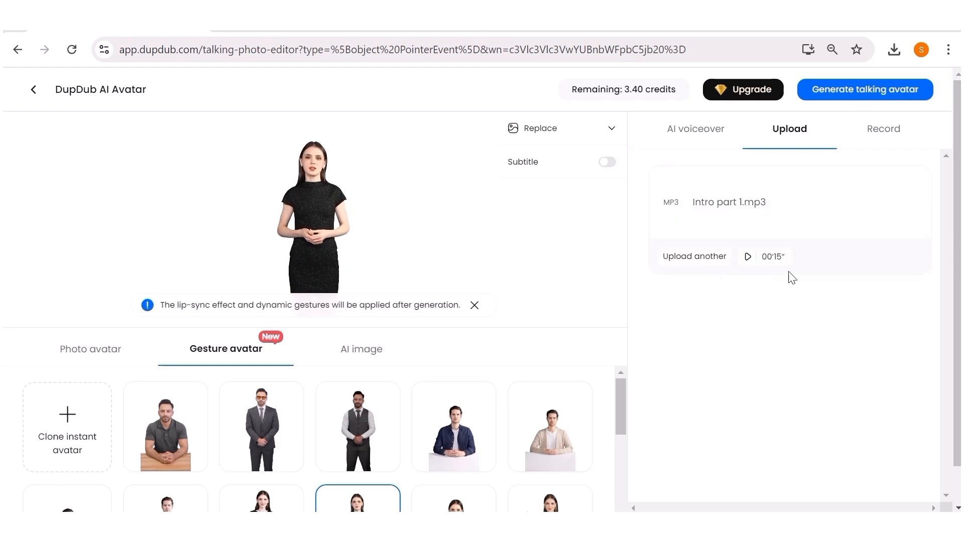
Generate the gesture talking avatar and preview the finished video from My avatars
left_click(874, 90)
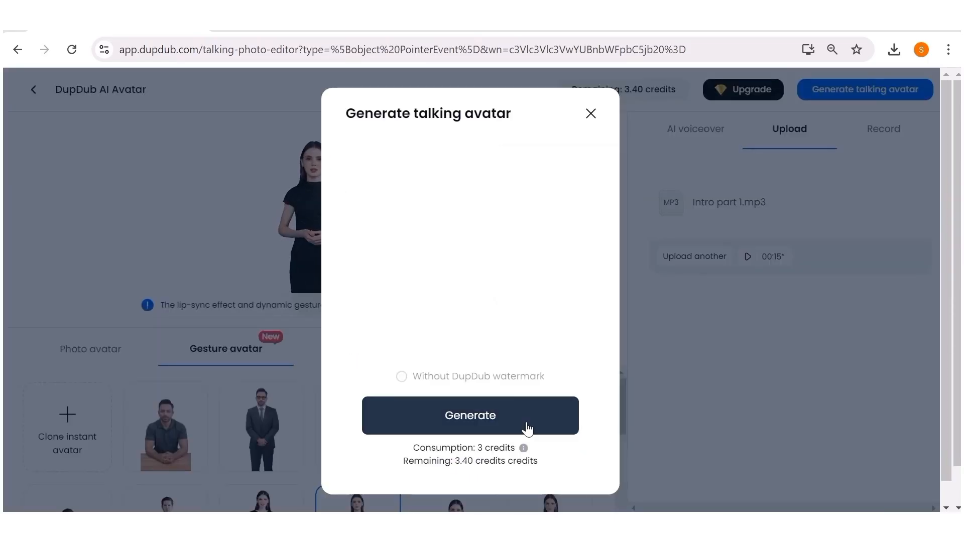
left_click(498, 413)
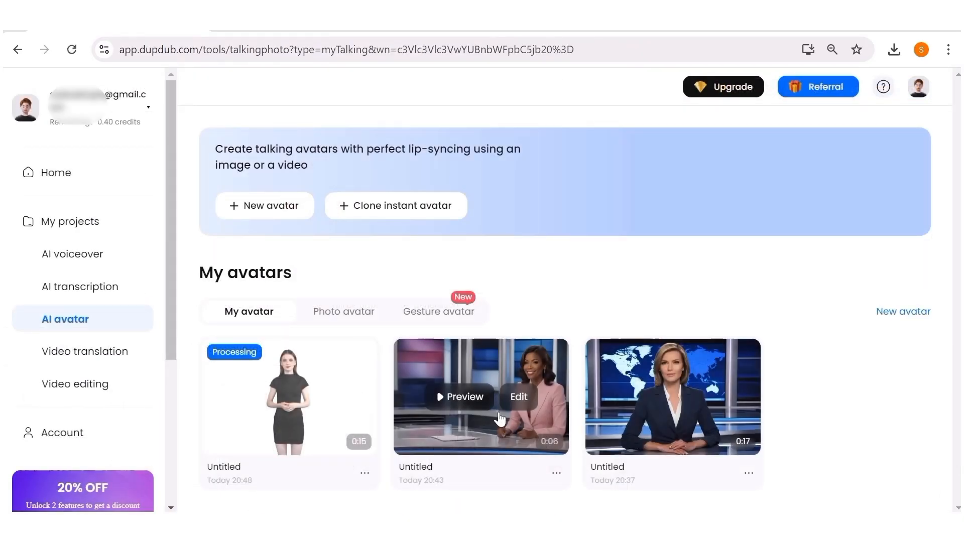
left_click(269, 398)
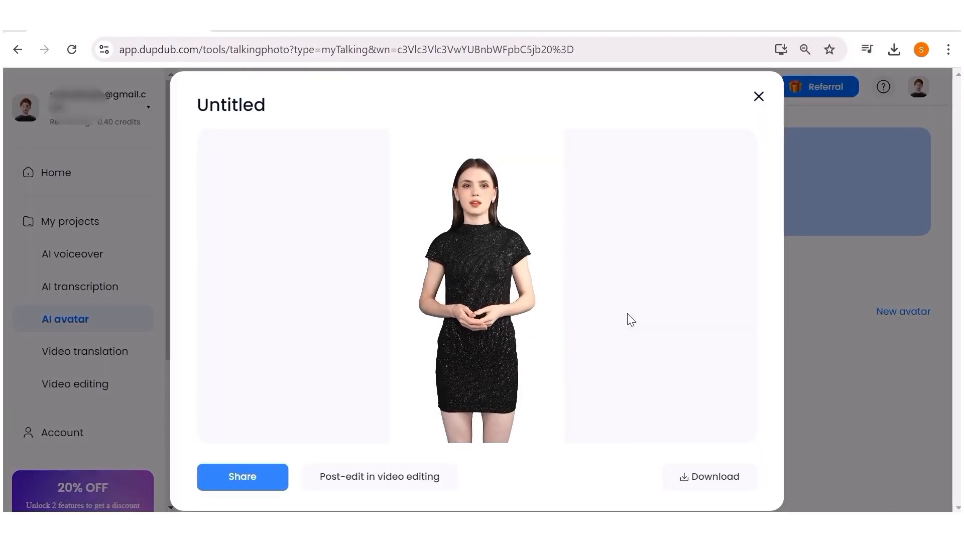
mouse_move(423, 408)
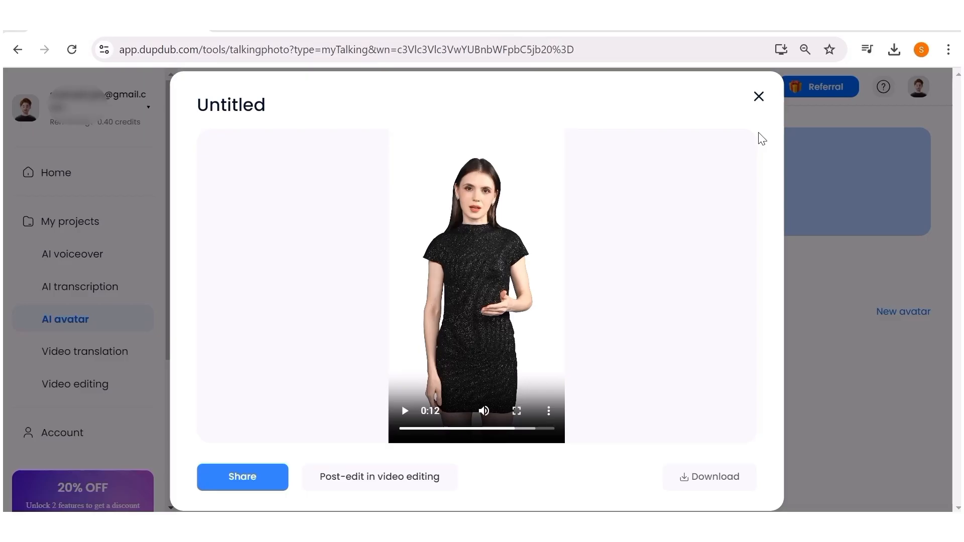
left_click(759, 96)
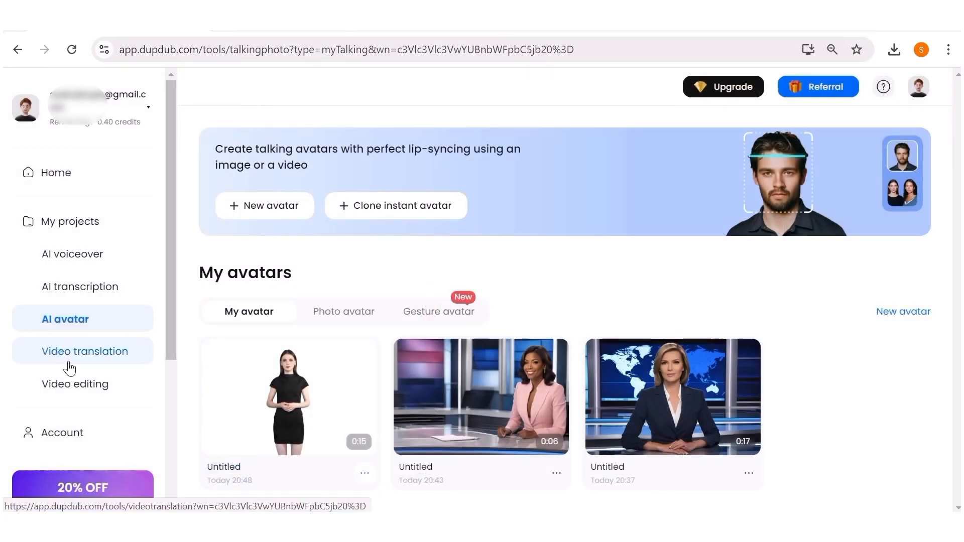
mouse_move(270, 442)
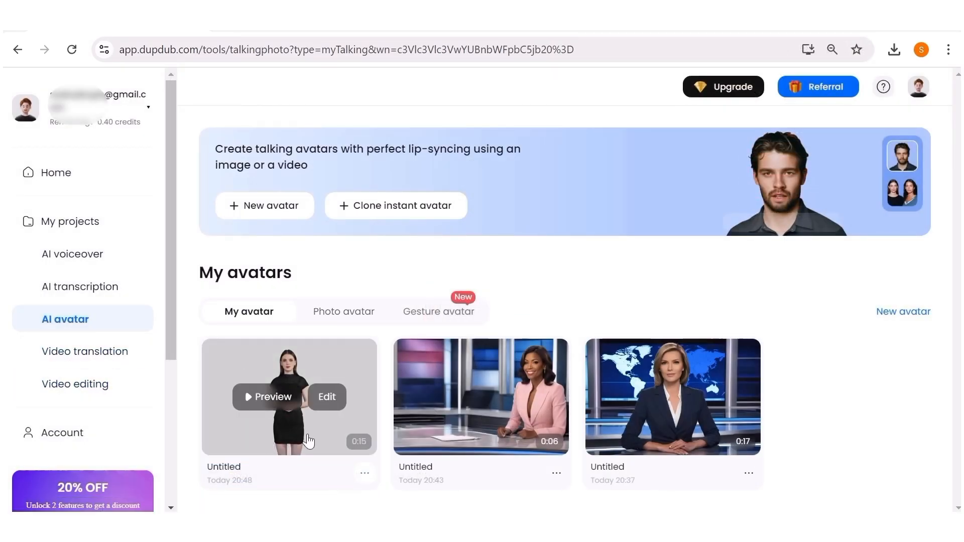